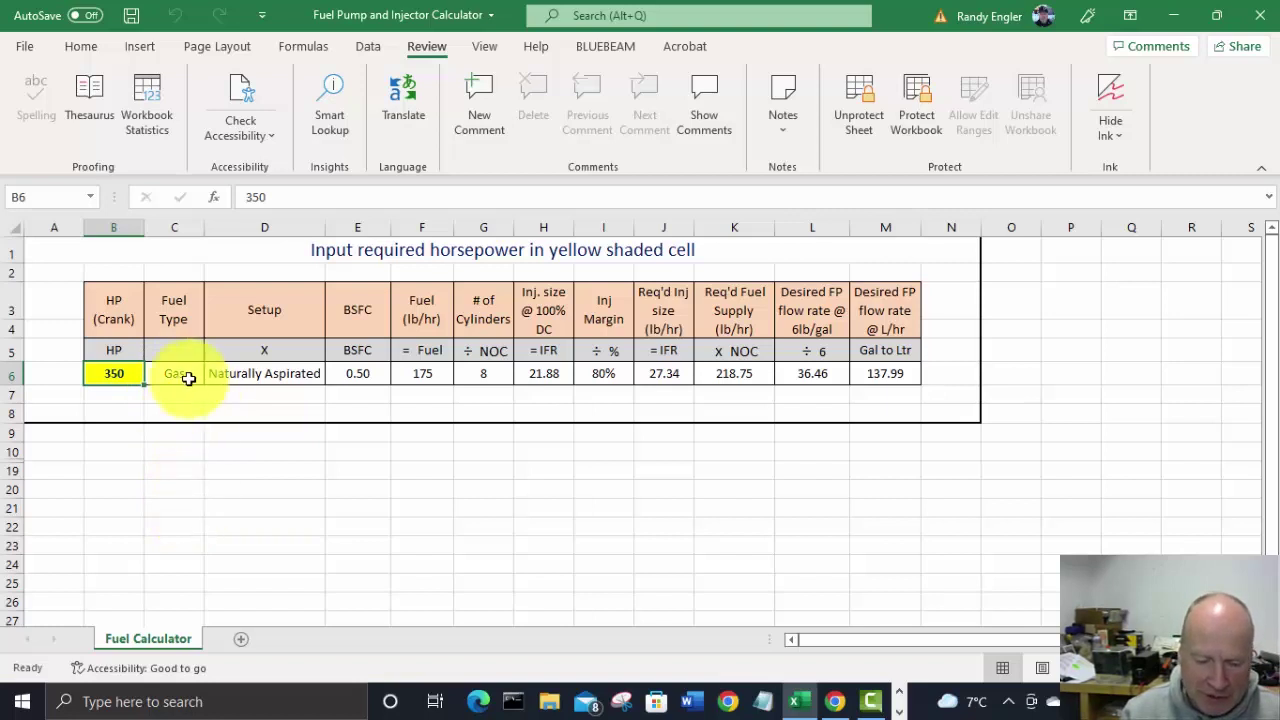
- Set the fuel type in the fuel calculator's input row to E85
left_click(188, 378)
left_click(252, 373)
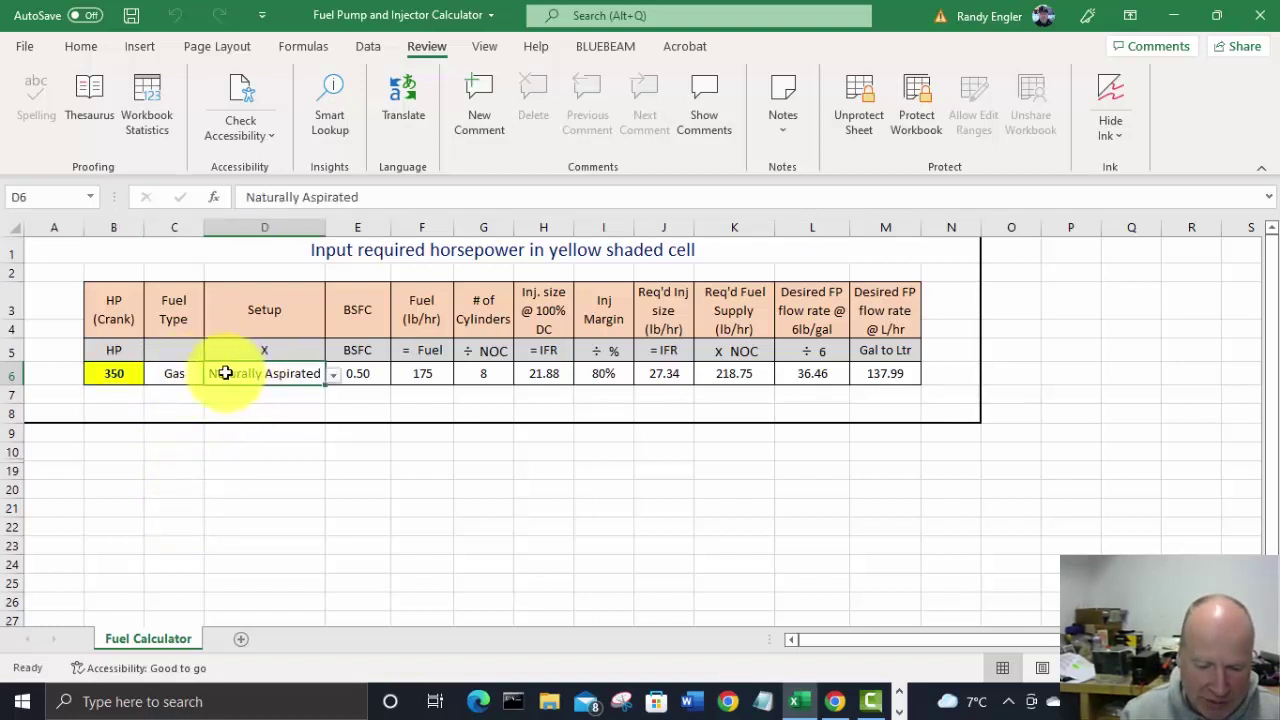
left_click(177, 372)
left_click(294, 375)
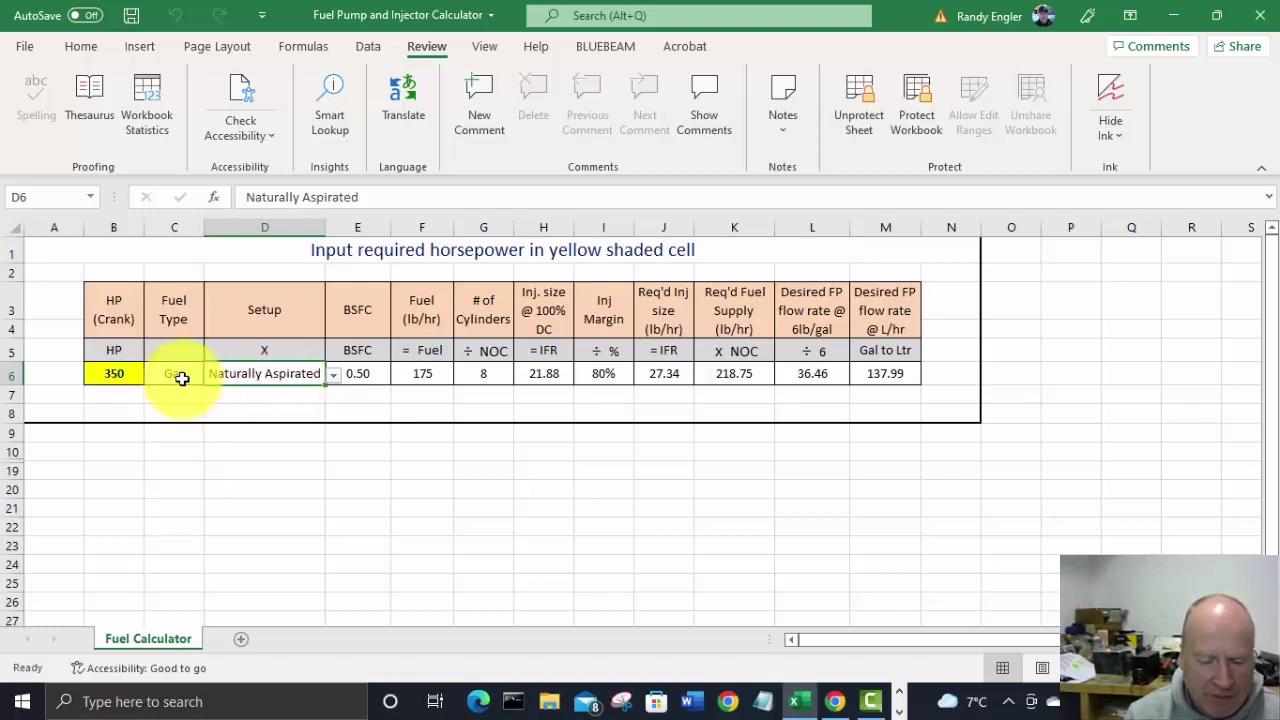
left_click(182, 378)
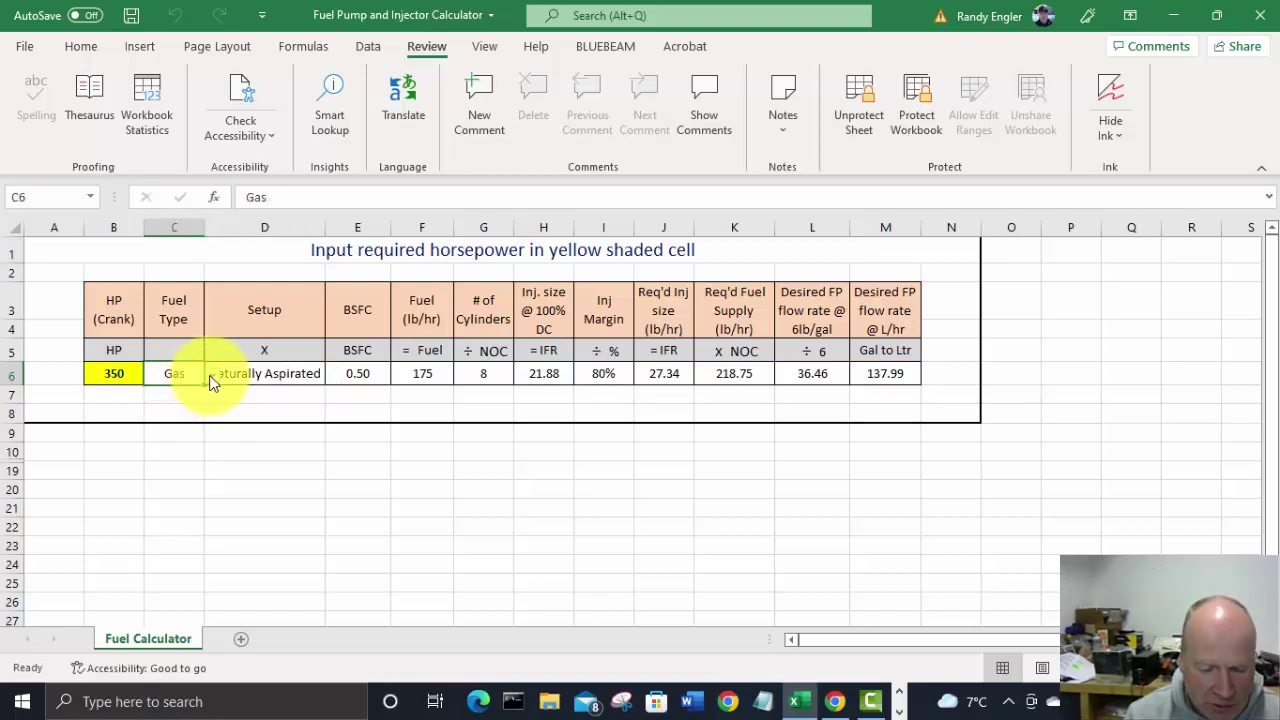
left_click(212, 375)
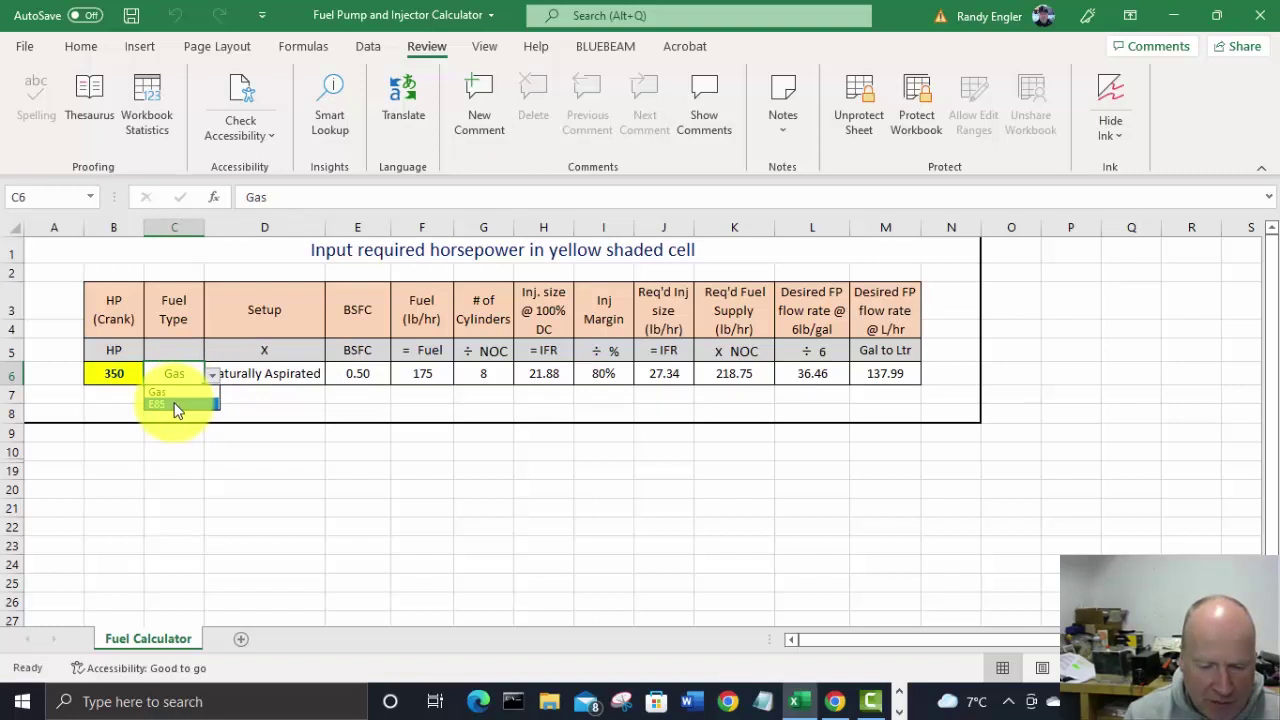
left_click(175, 405)
- Set the engine setup in the fuel calculator to Turbocharged
left_click(260, 374)
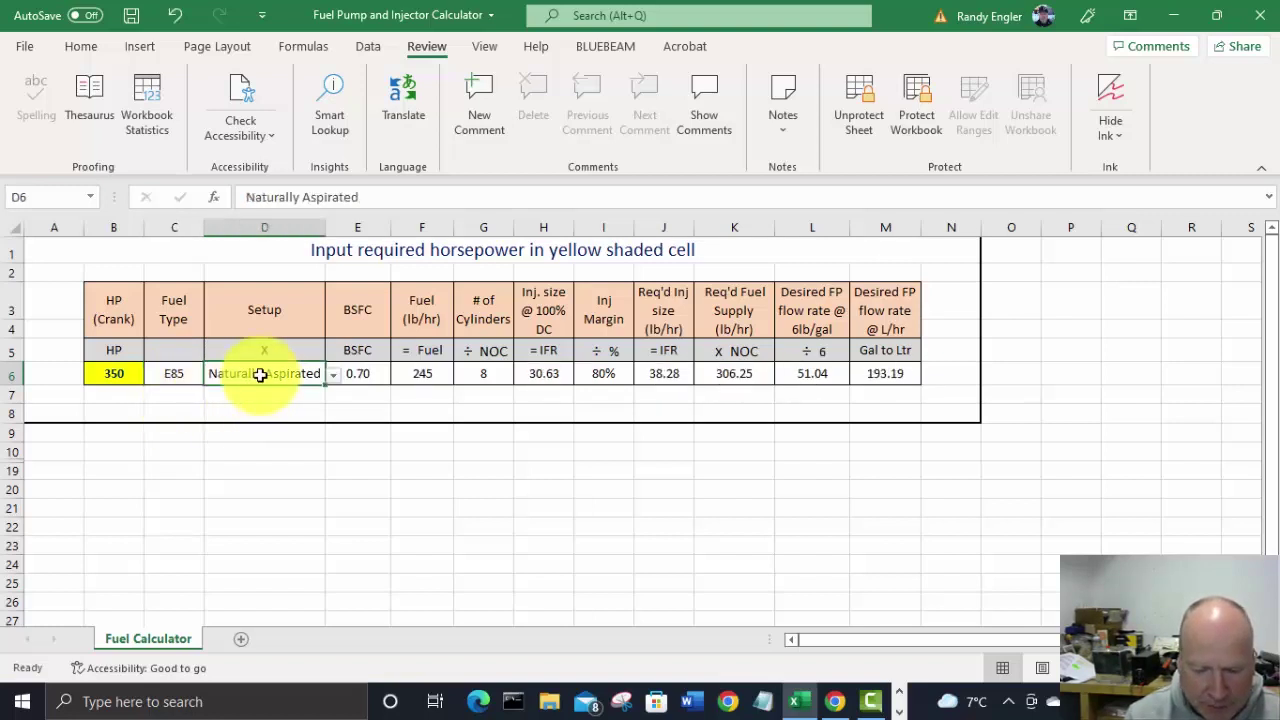
left_click(333, 375)
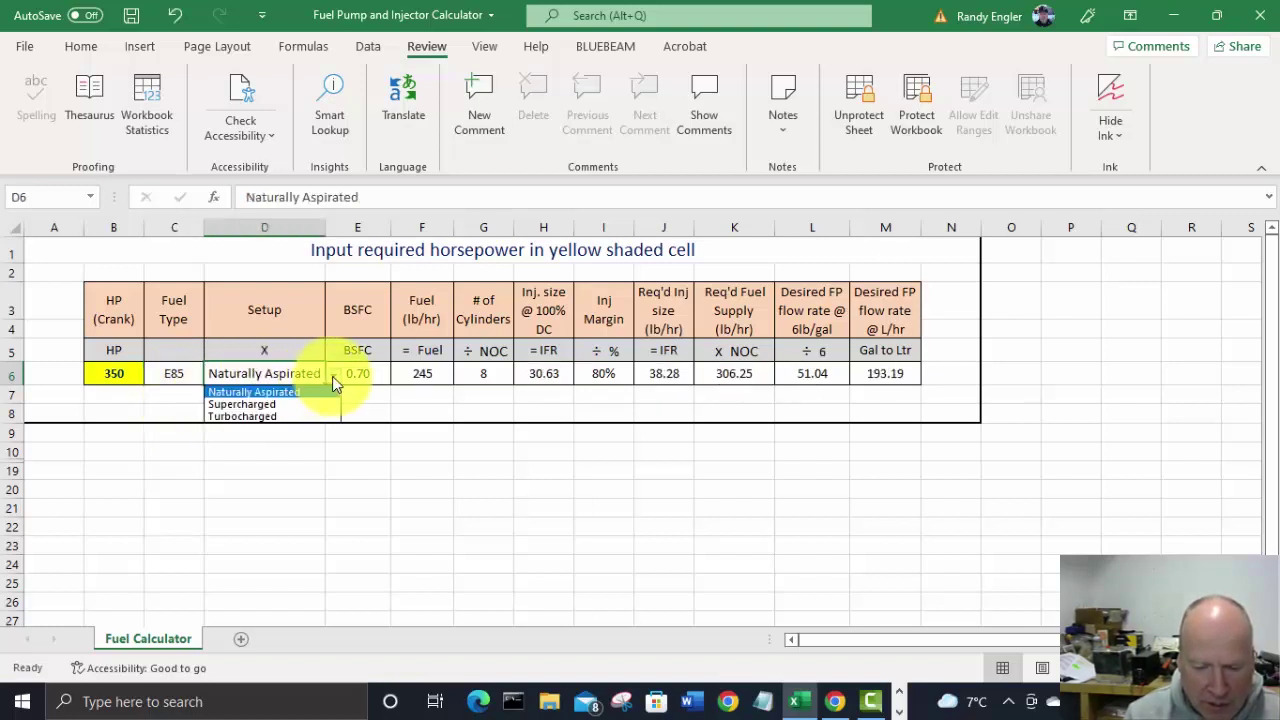
left_click(275, 415)
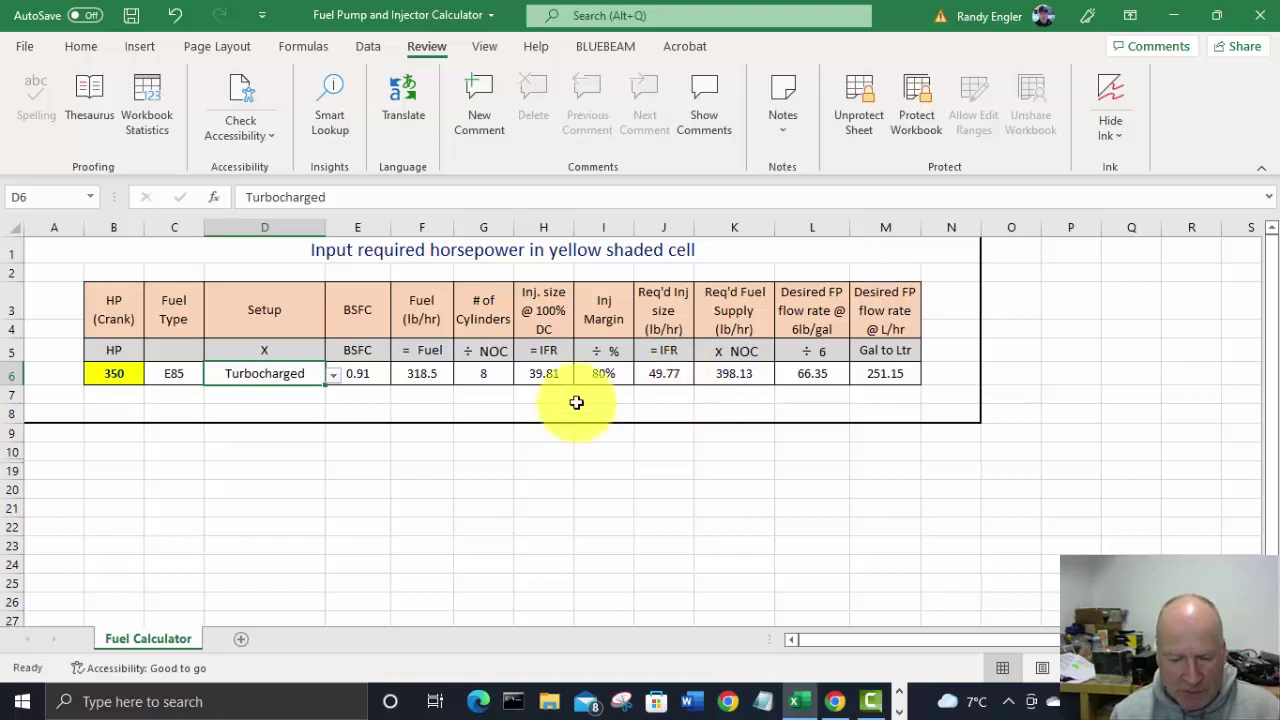
- Try crank horsepower values of 450 and 500 in the yellow input cell
left_click(118, 373)
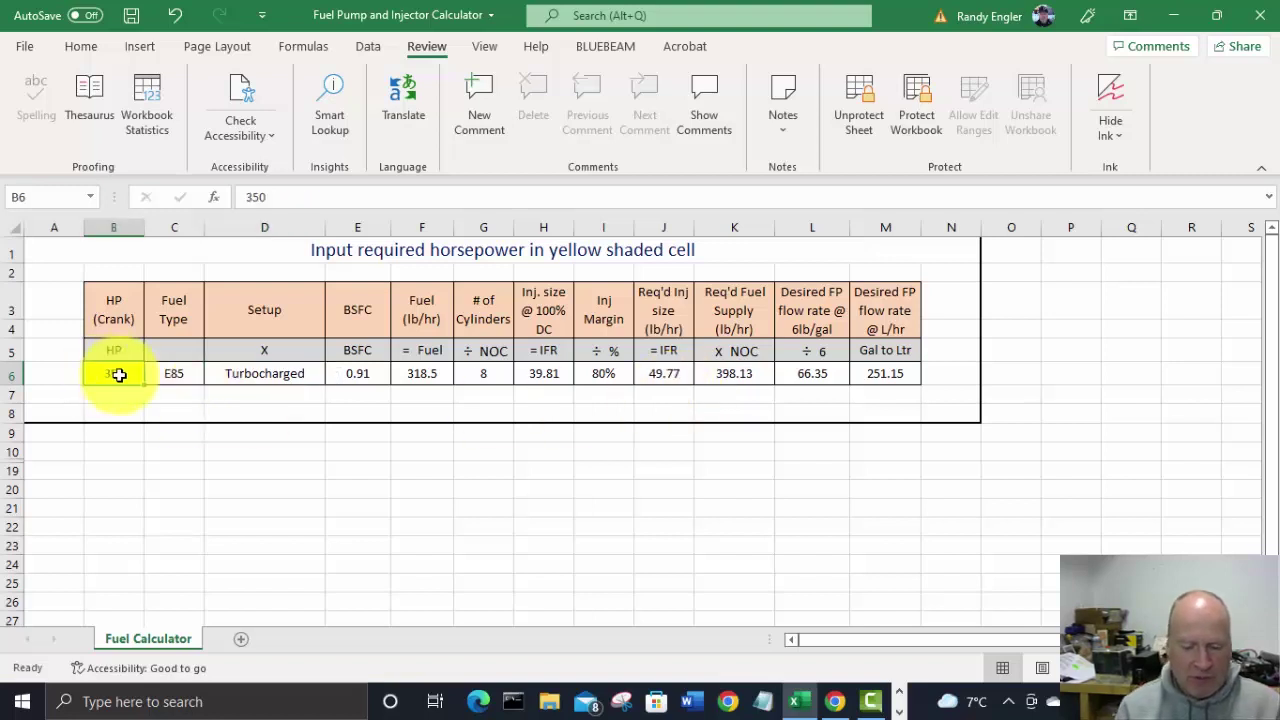
type("450")
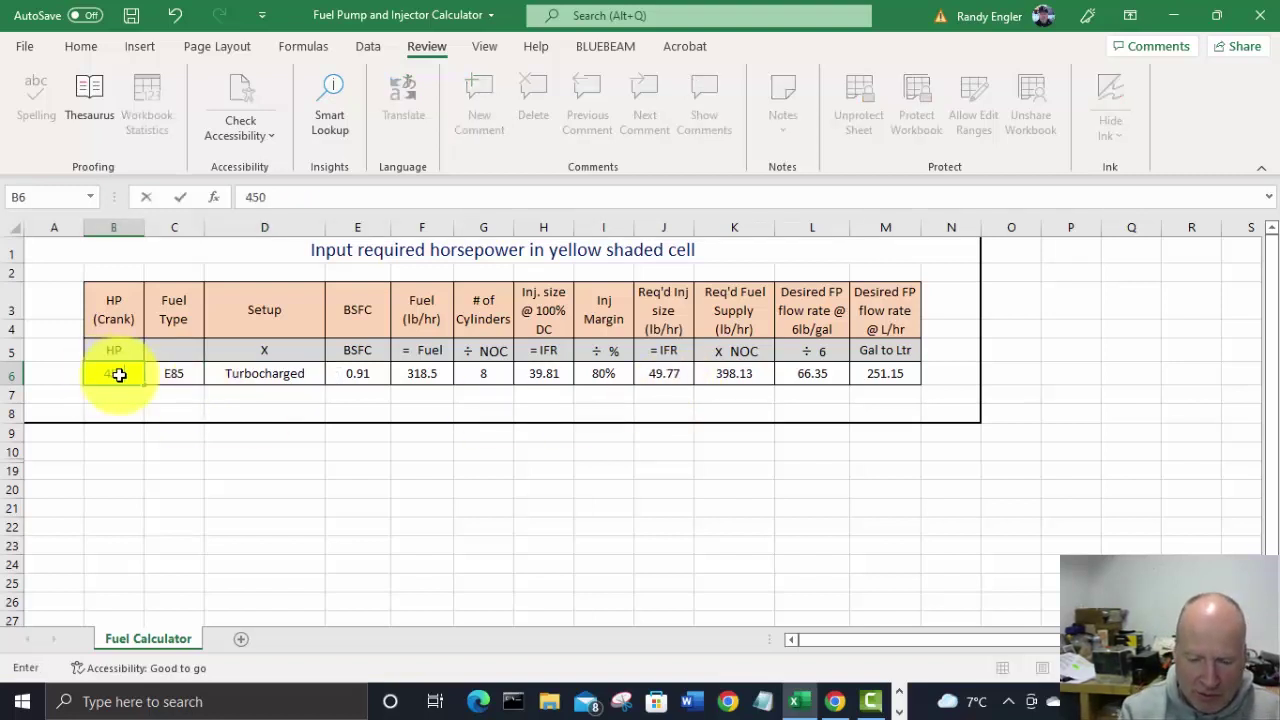
key("Tab")
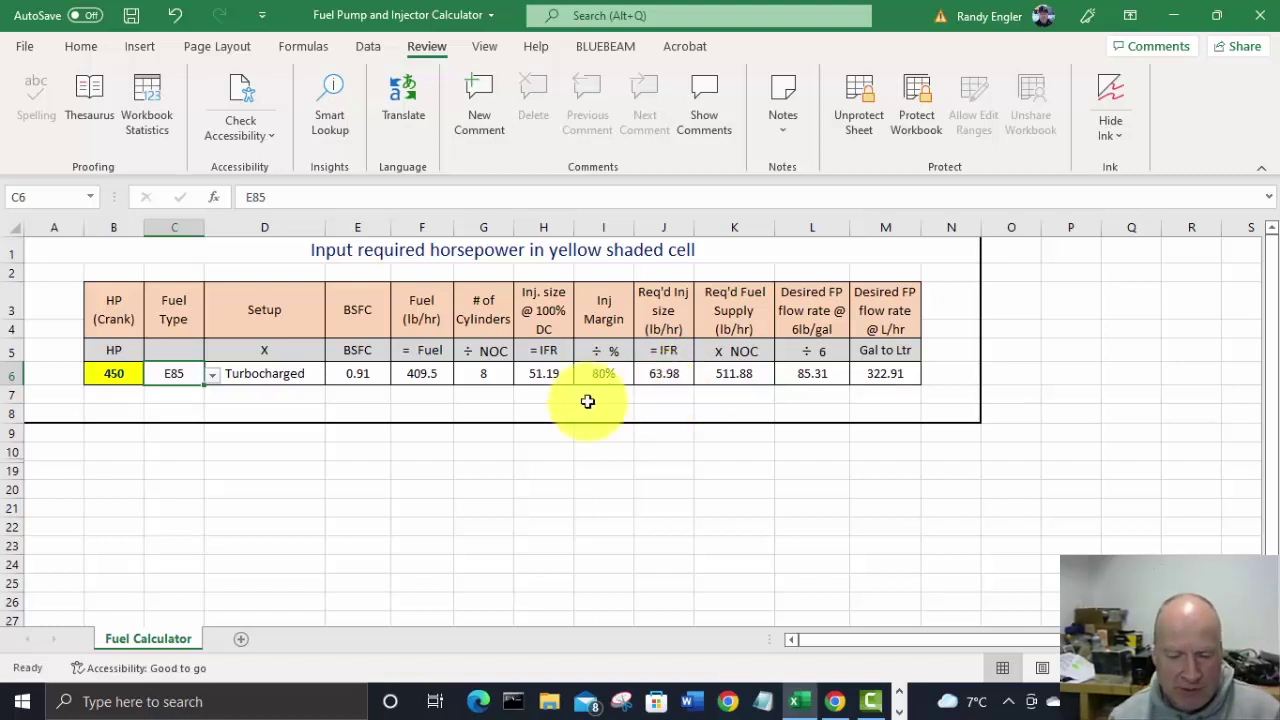
left_click(118, 374)
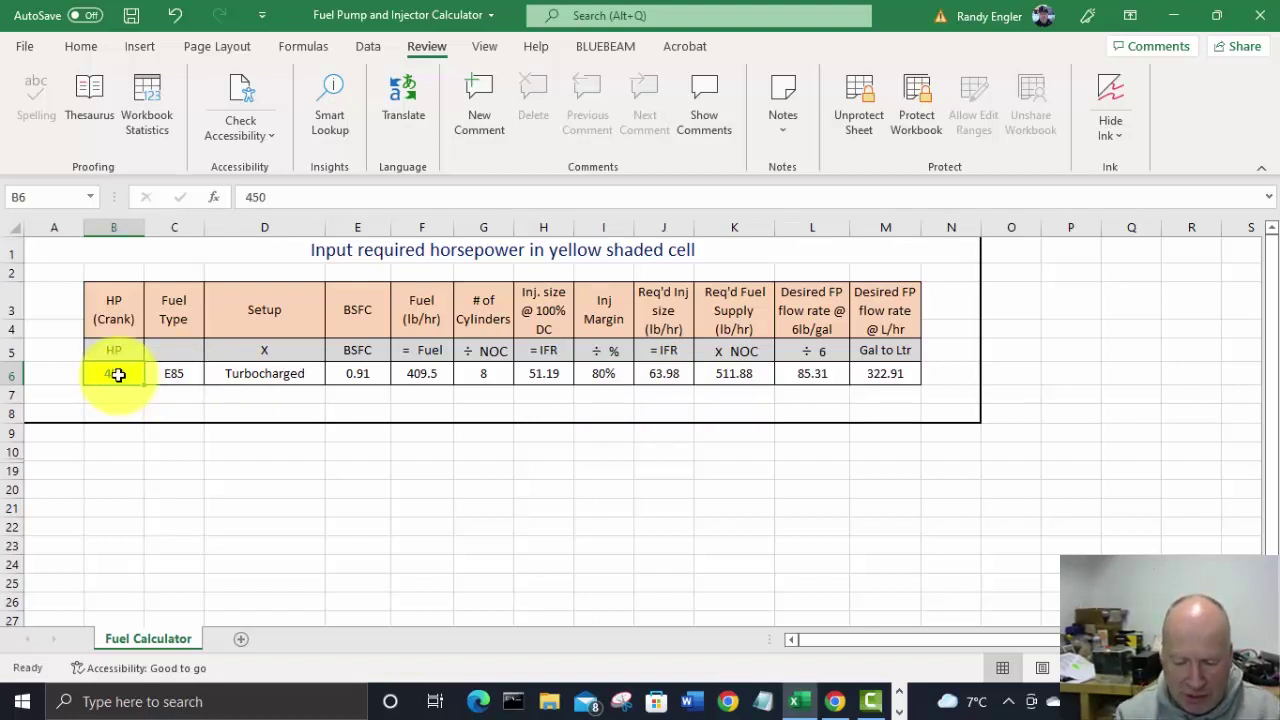
type("500")
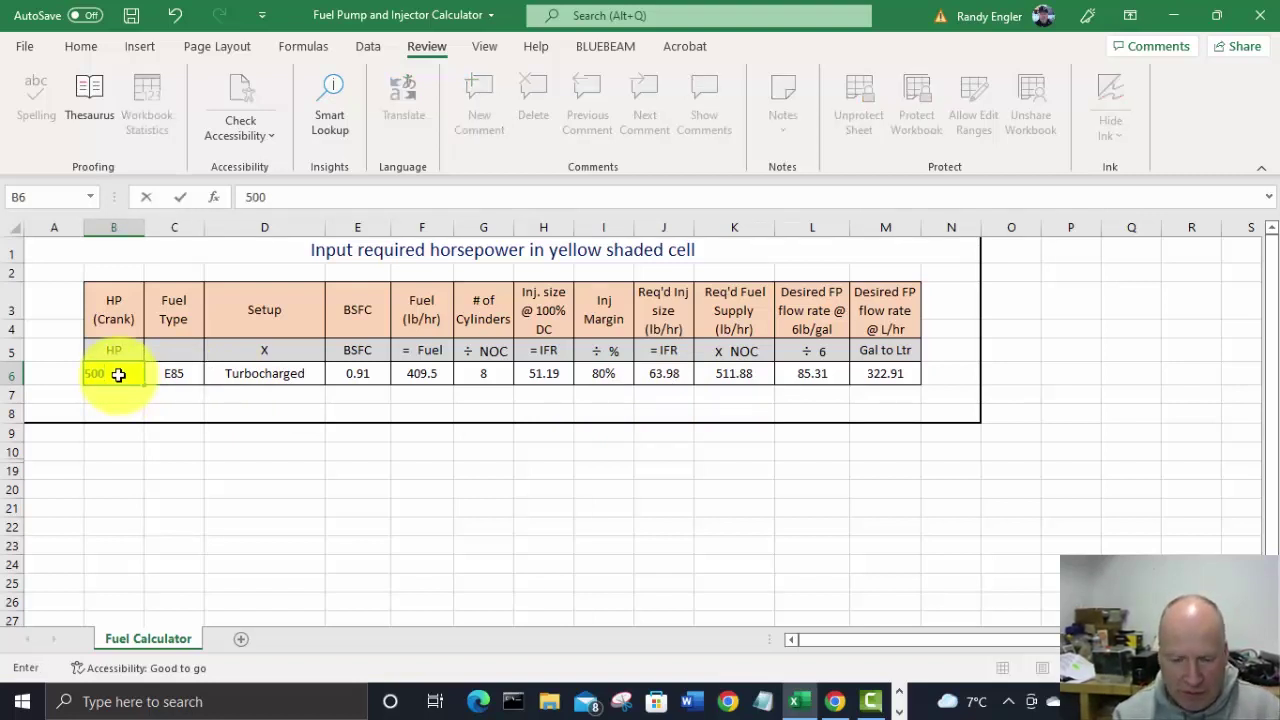
key("Tab")
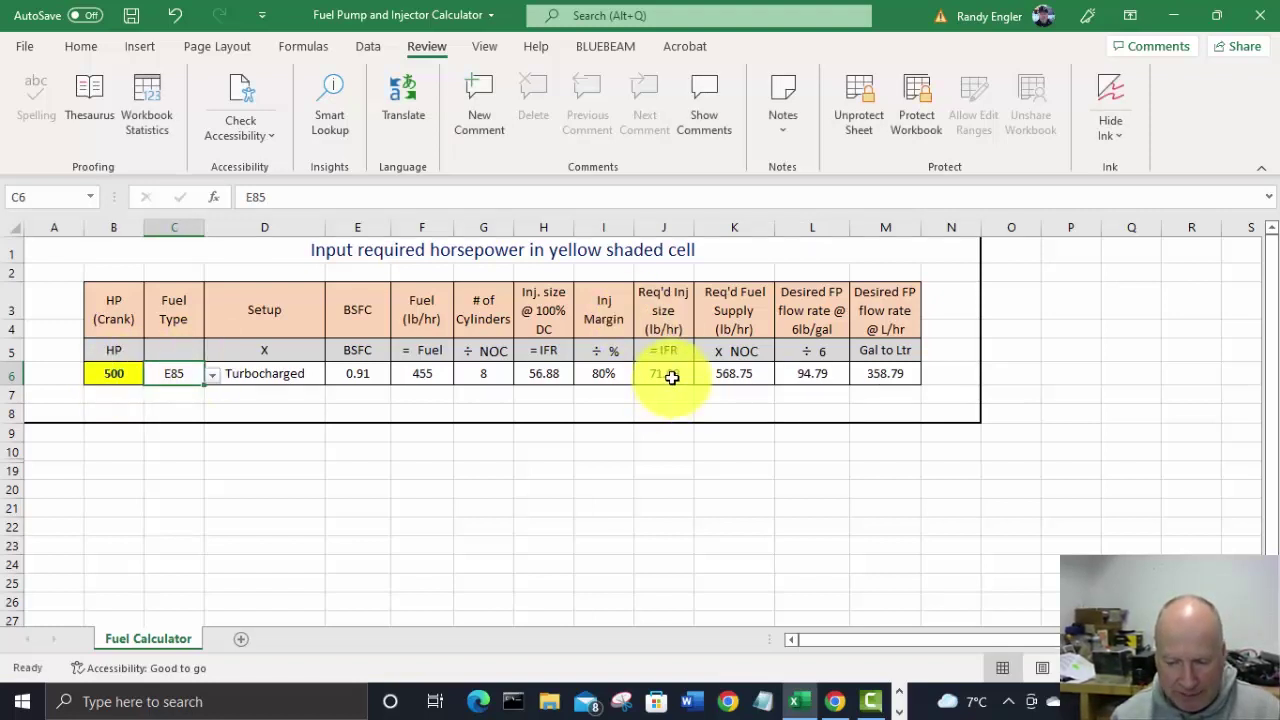
- Try crank horsepower values of 550 and 530 to compare the injector and fuel pump requirements
left_click(112, 376)
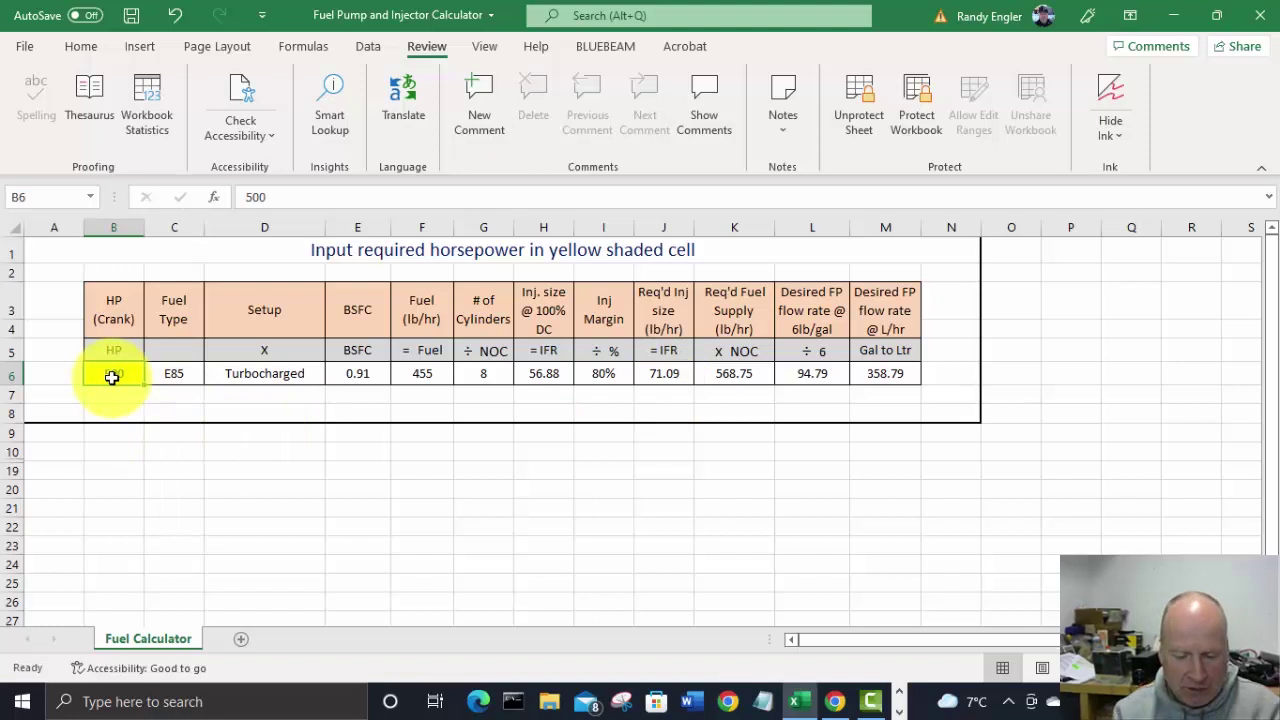
type("550")
key("Tab")
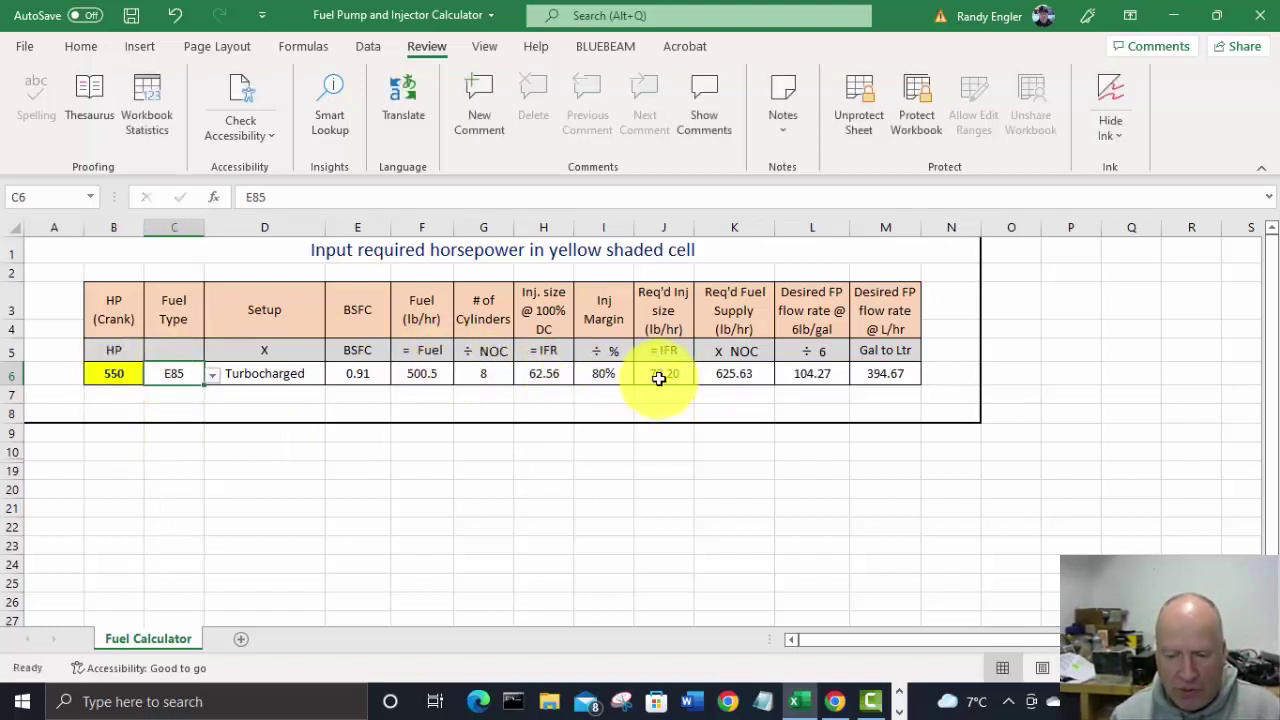
left_click(121, 377)
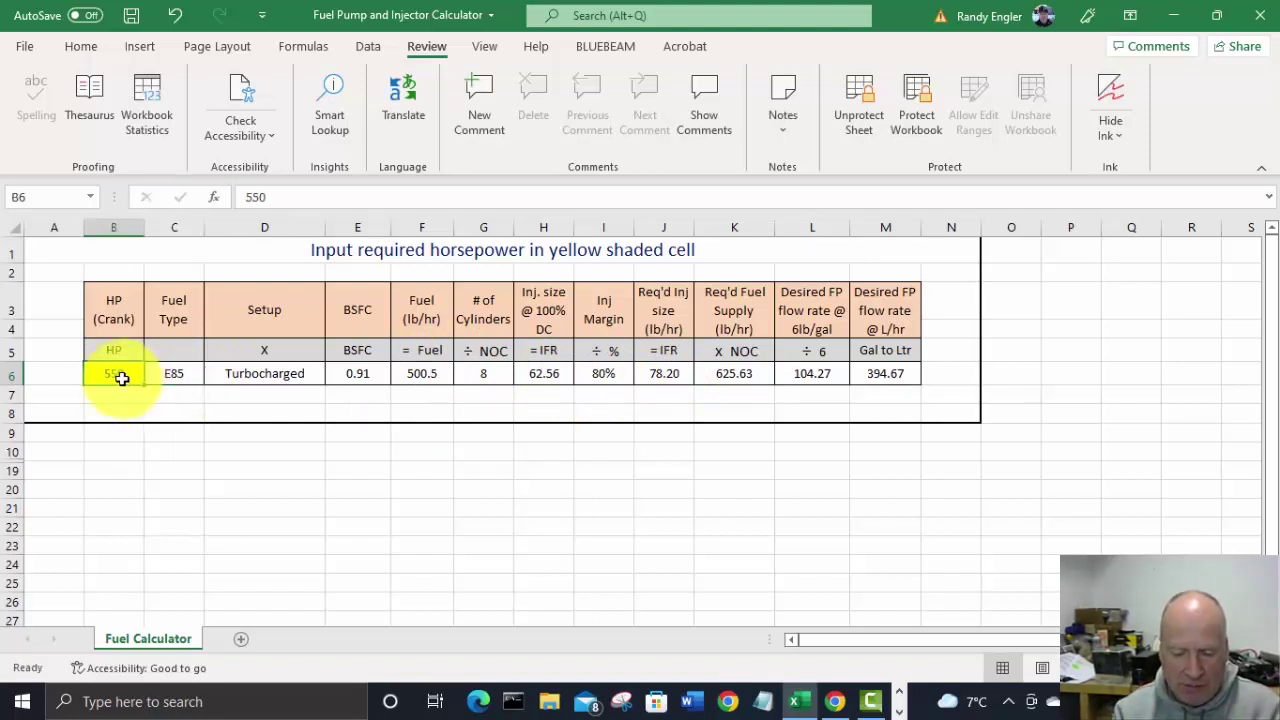
type("530")
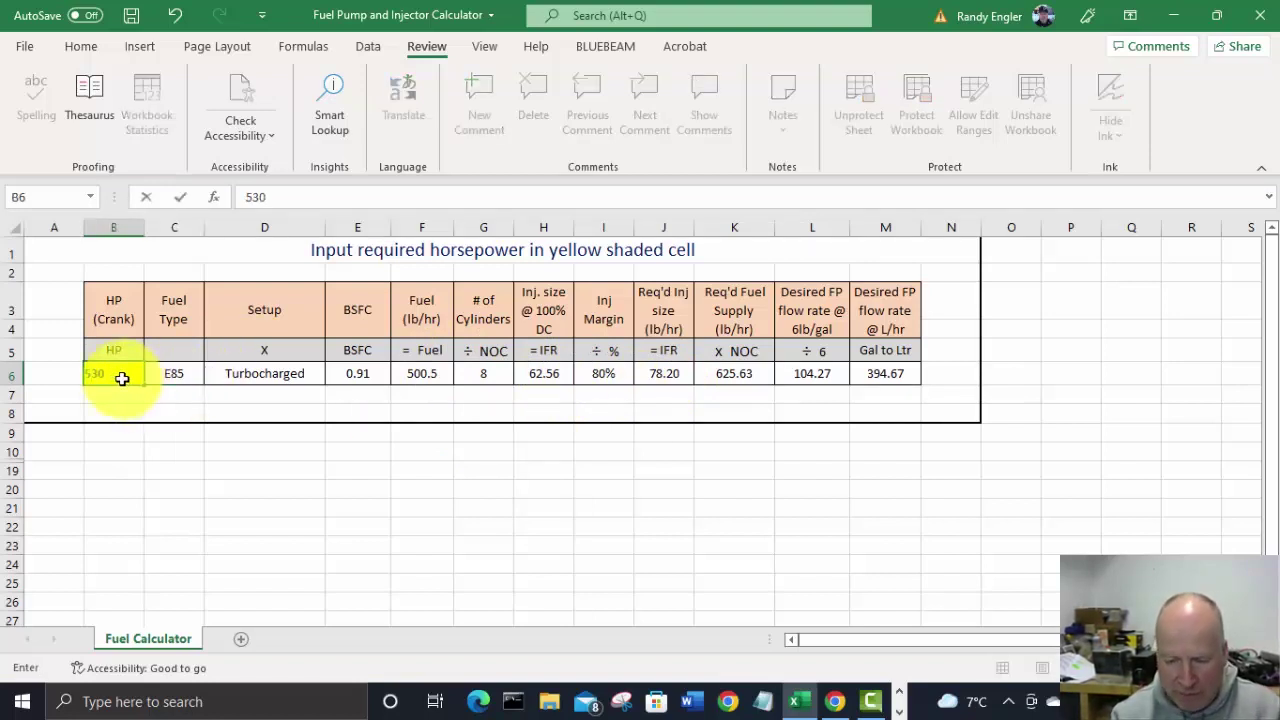
key("Tab")
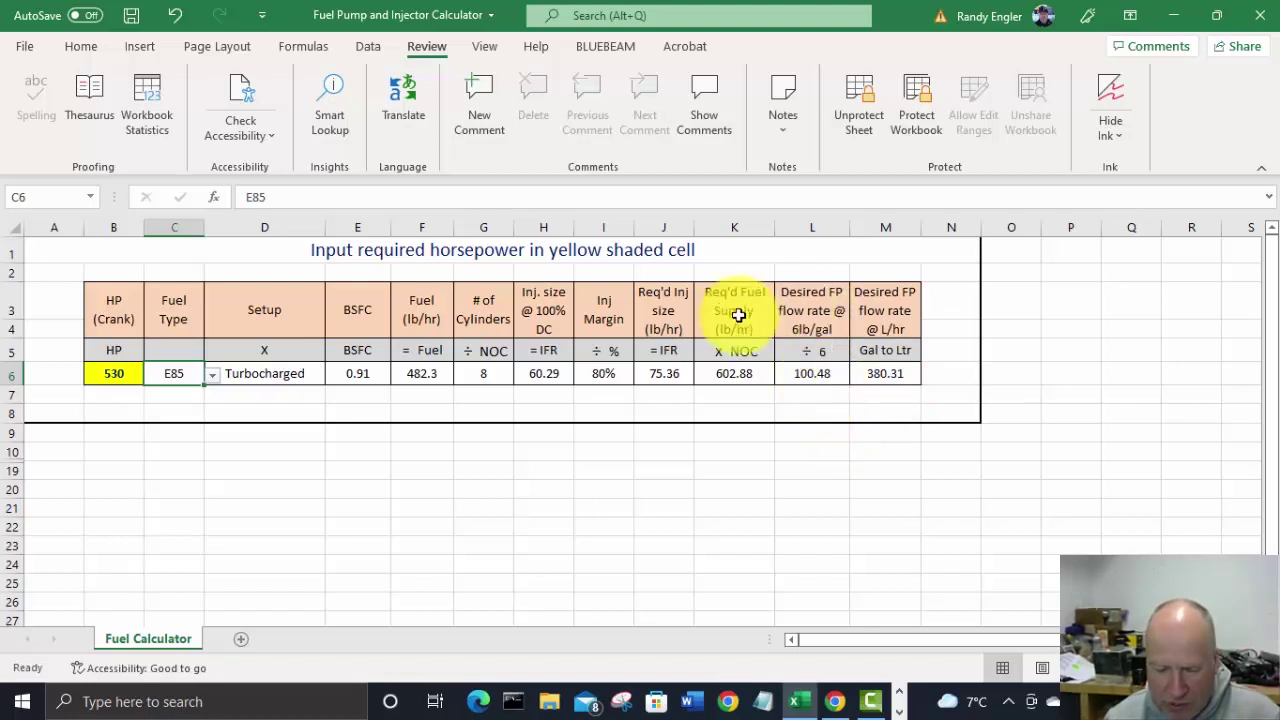
- Set the required crank horsepower to 600 in the yellow input cell
left_click(114, 373)
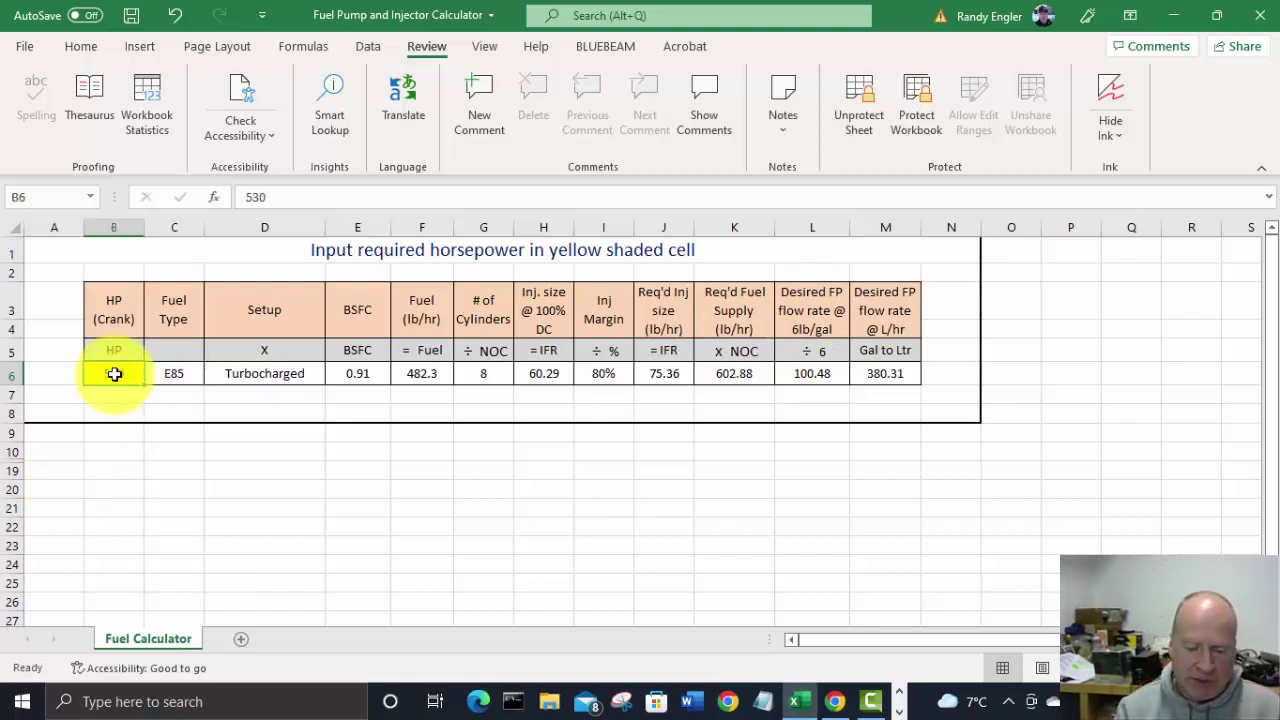
type("600")
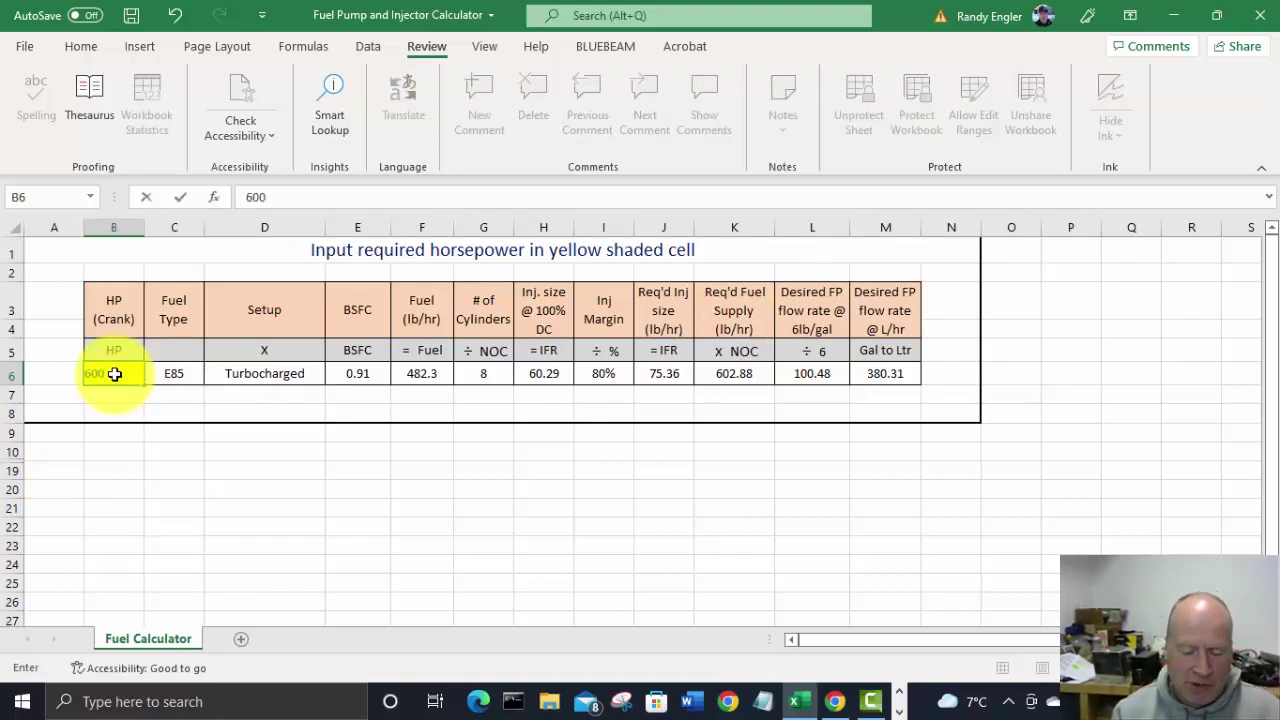
key("Tab")
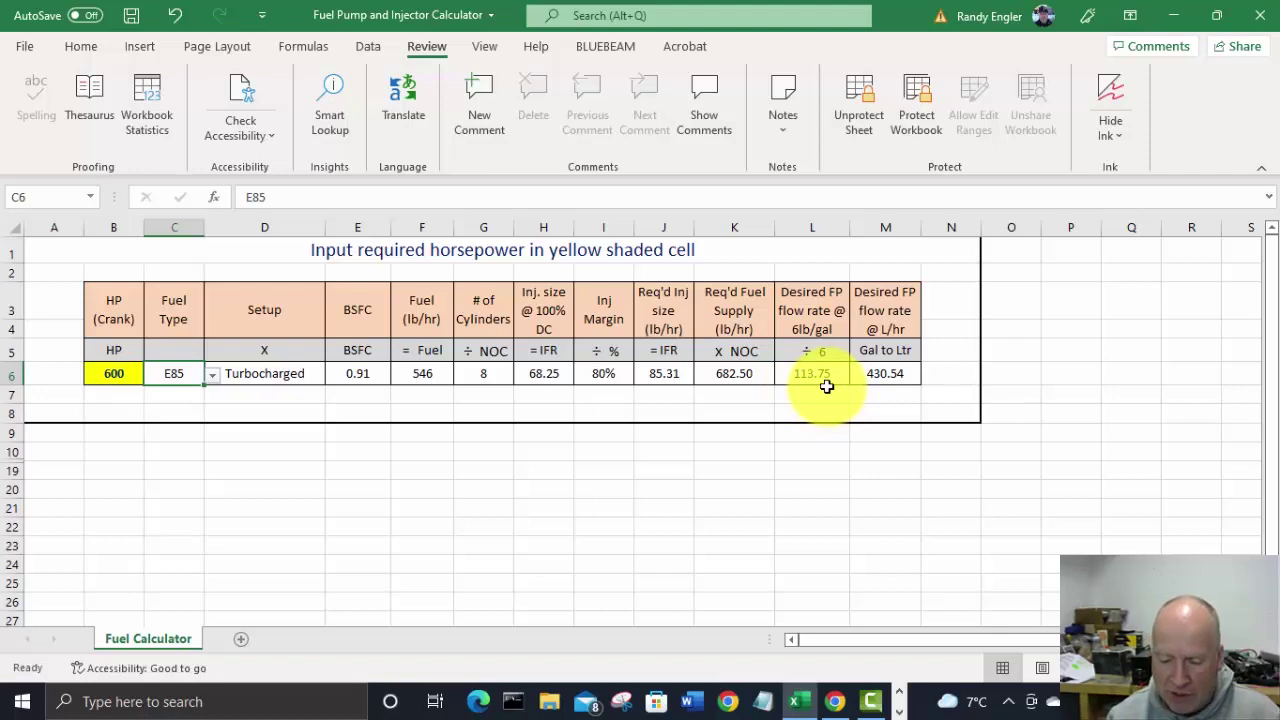
- Switch to Chrome and examine the F90000267 and F90000295 pump flow charts for flow against pressure
left_click(836, 705)
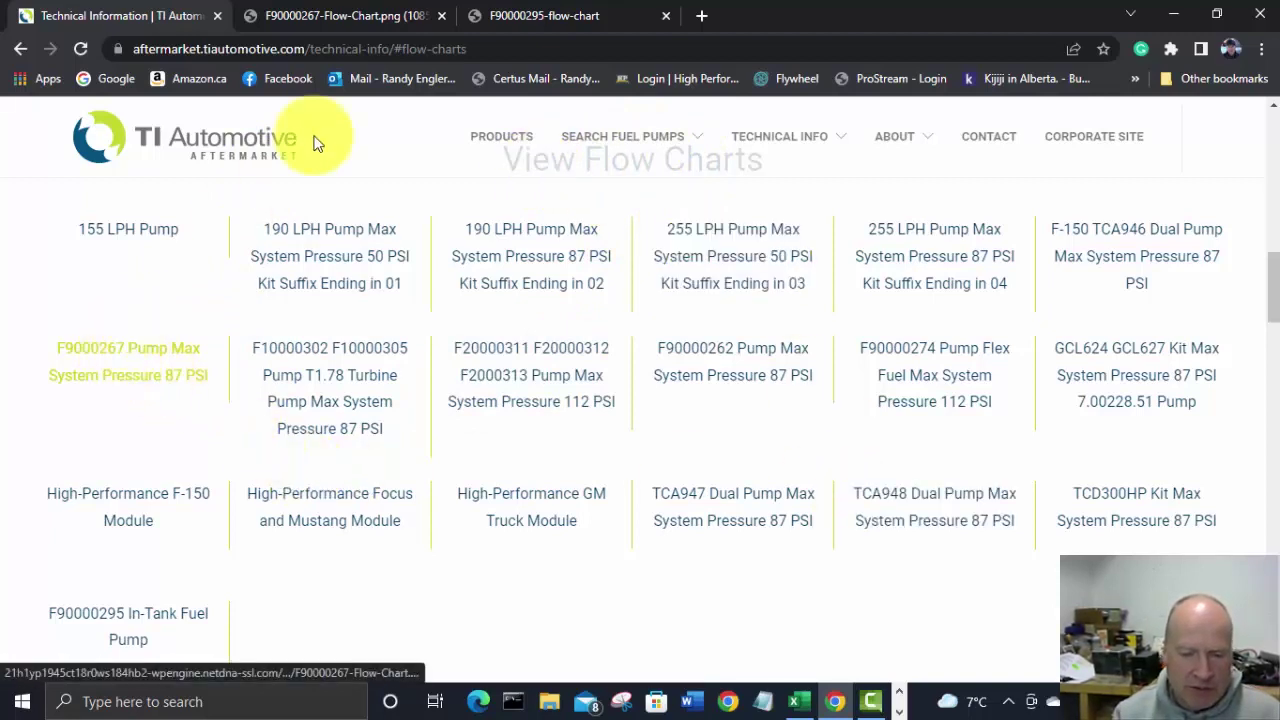
left_click(340, 18)
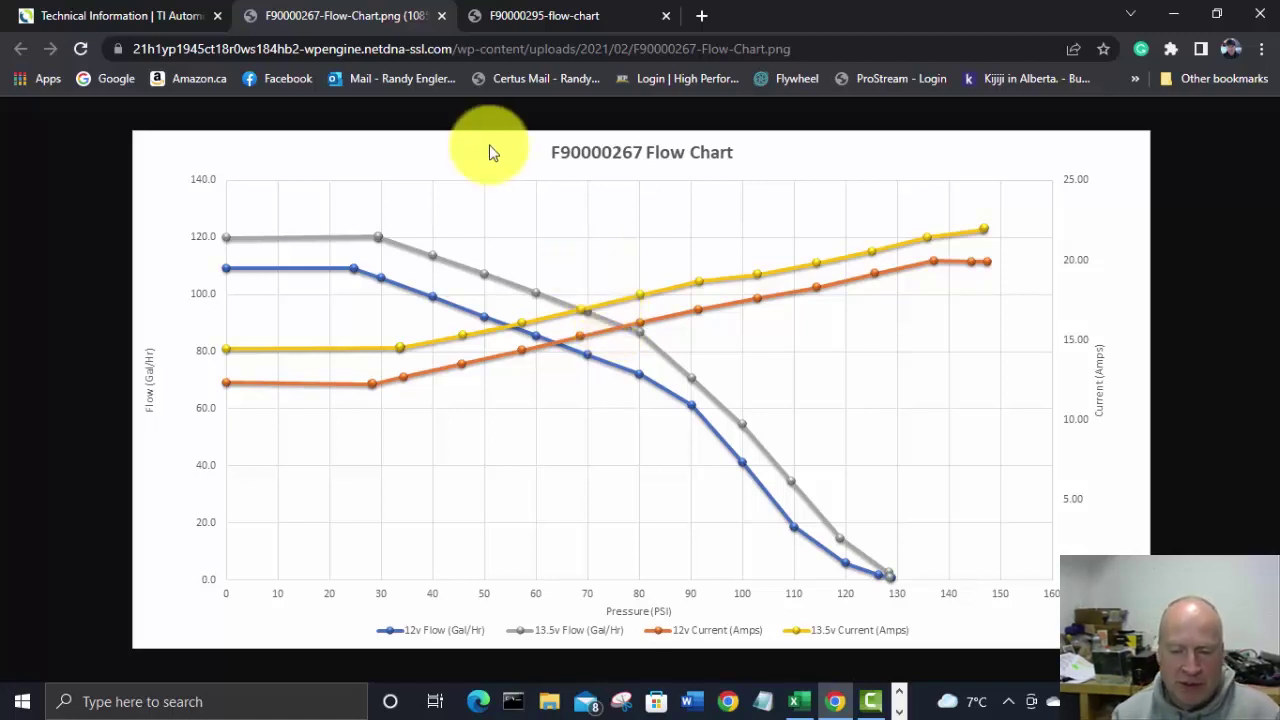
left_click(556, 18)
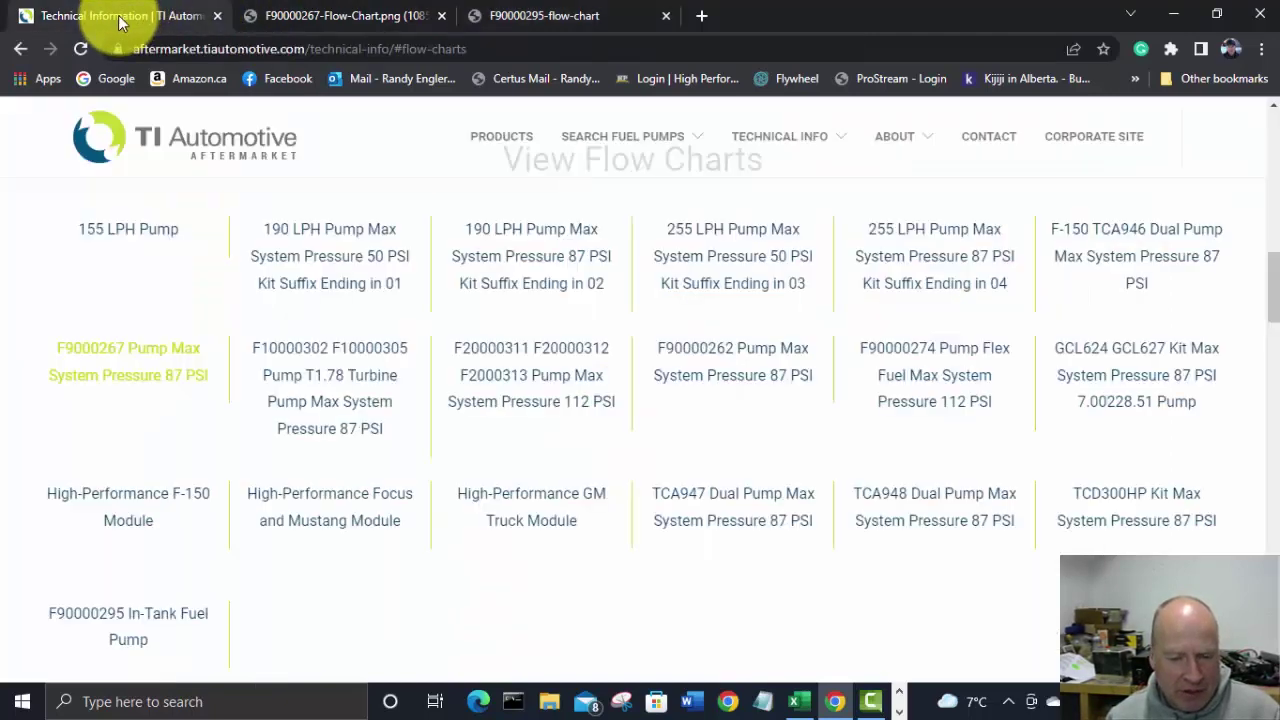
- Open the TCA948 Dual Pump Max System Pressure 87 PSI chart from the flow chart list and examine its flow curves
left_click(120, 20)
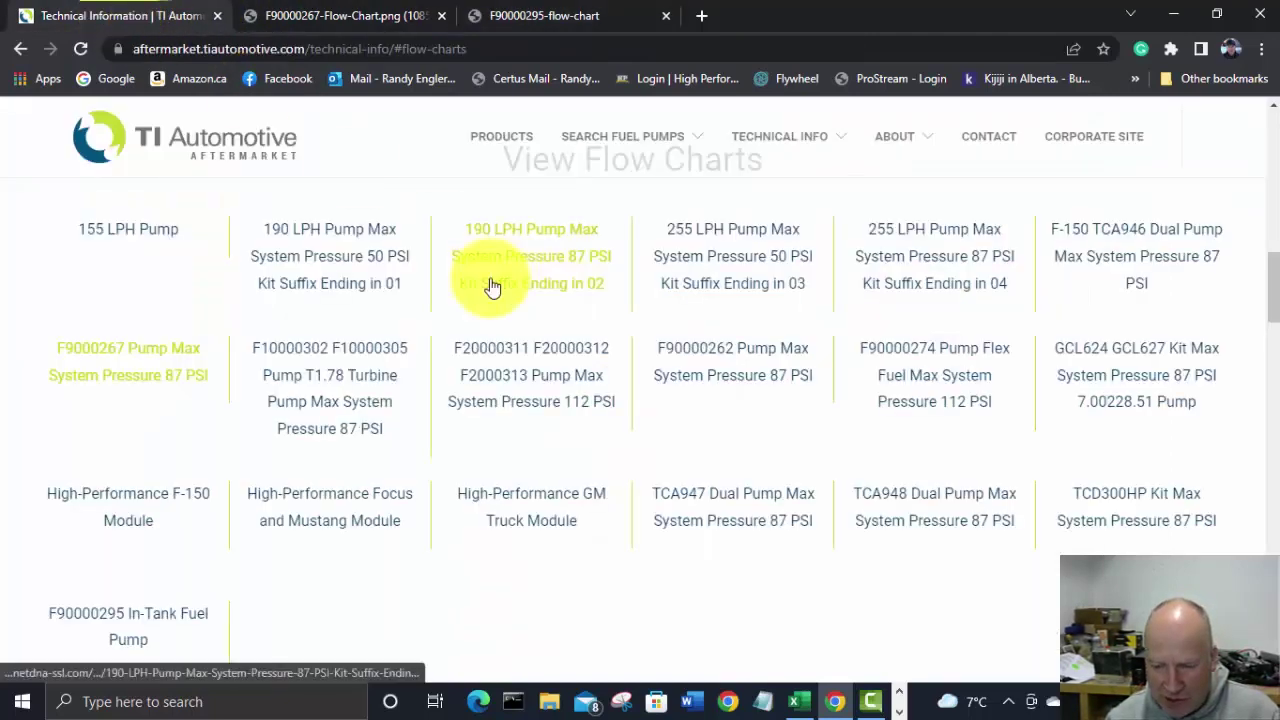
left_click(909, 531)
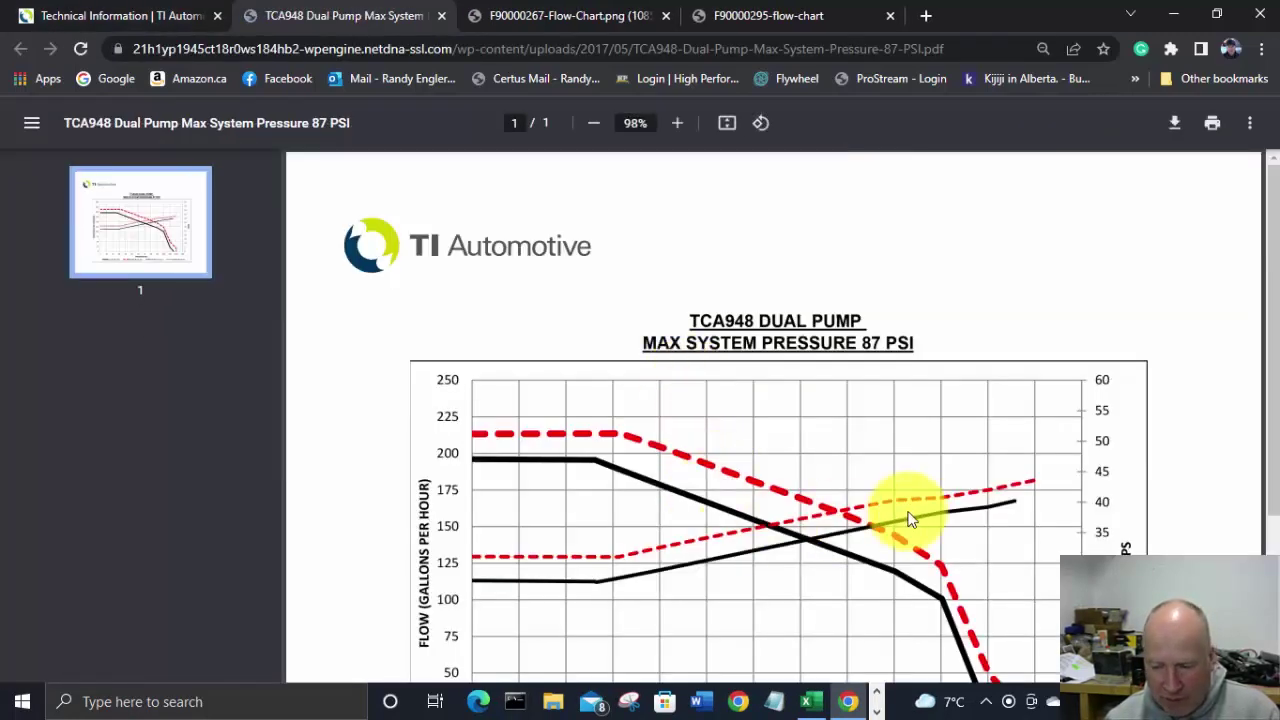
left_click_drag(1274, 363, 1274, 510)
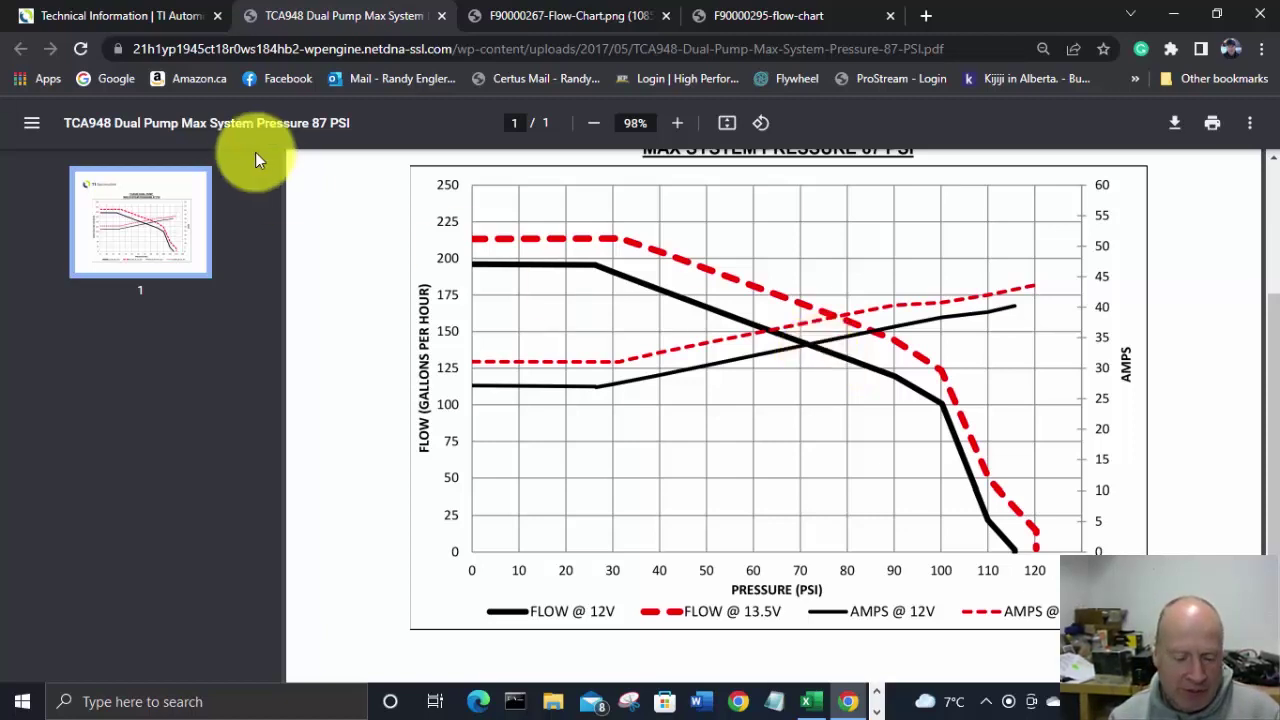
- Open the TI Automotive universal fuel pump search and browse the fuel pump kits to the TCA946, TCA947 and TCA948 models
left_click(130, 25)
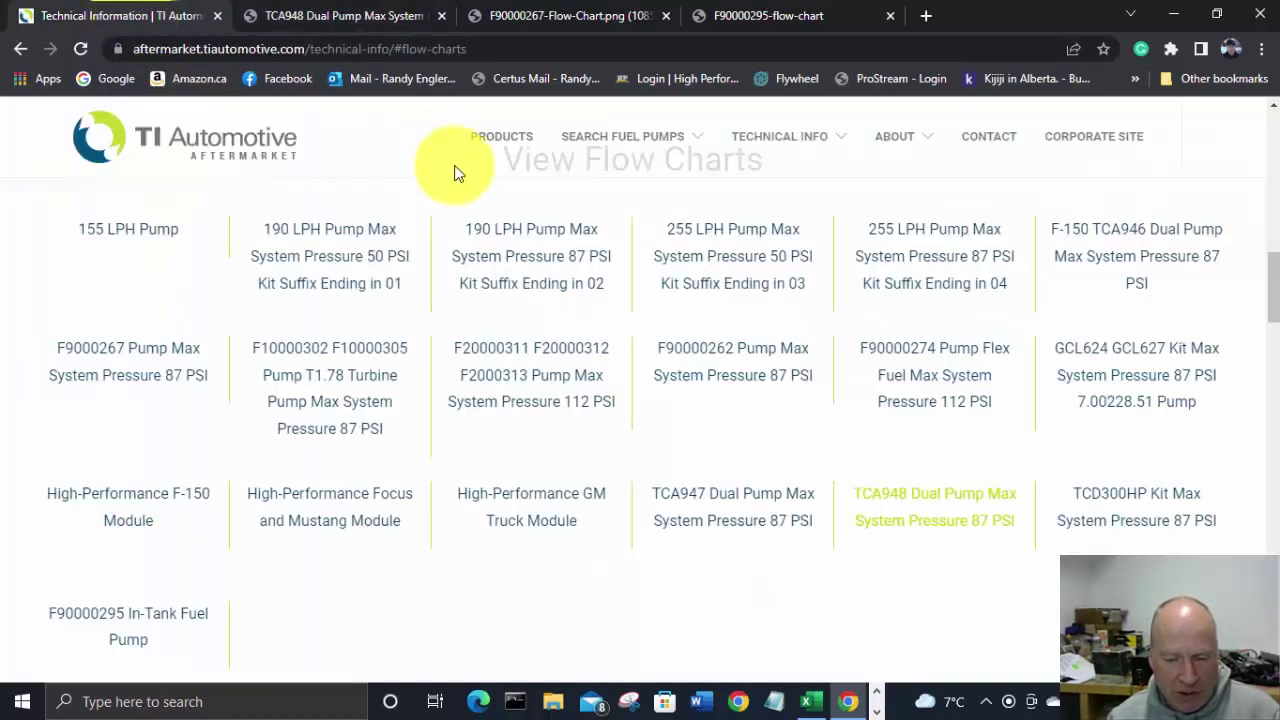
left_click(511, 143)
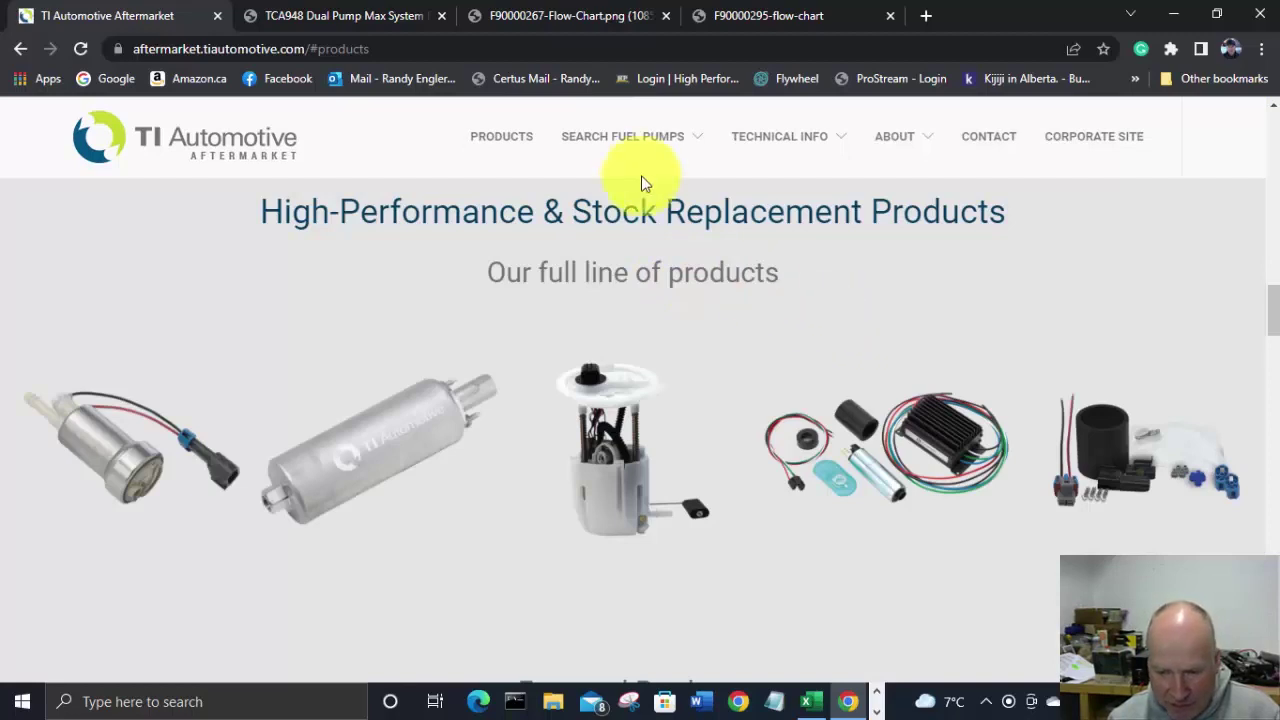
mouse_move(645, 143)
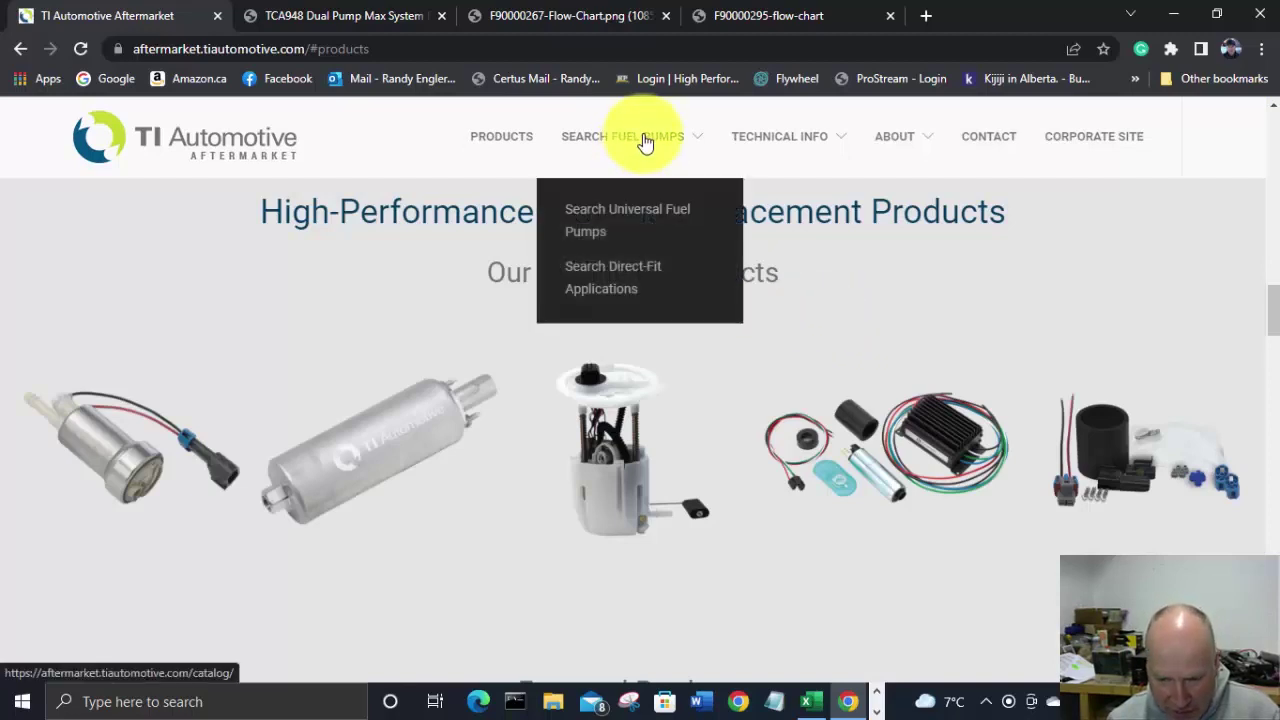
left_click(594, 217)
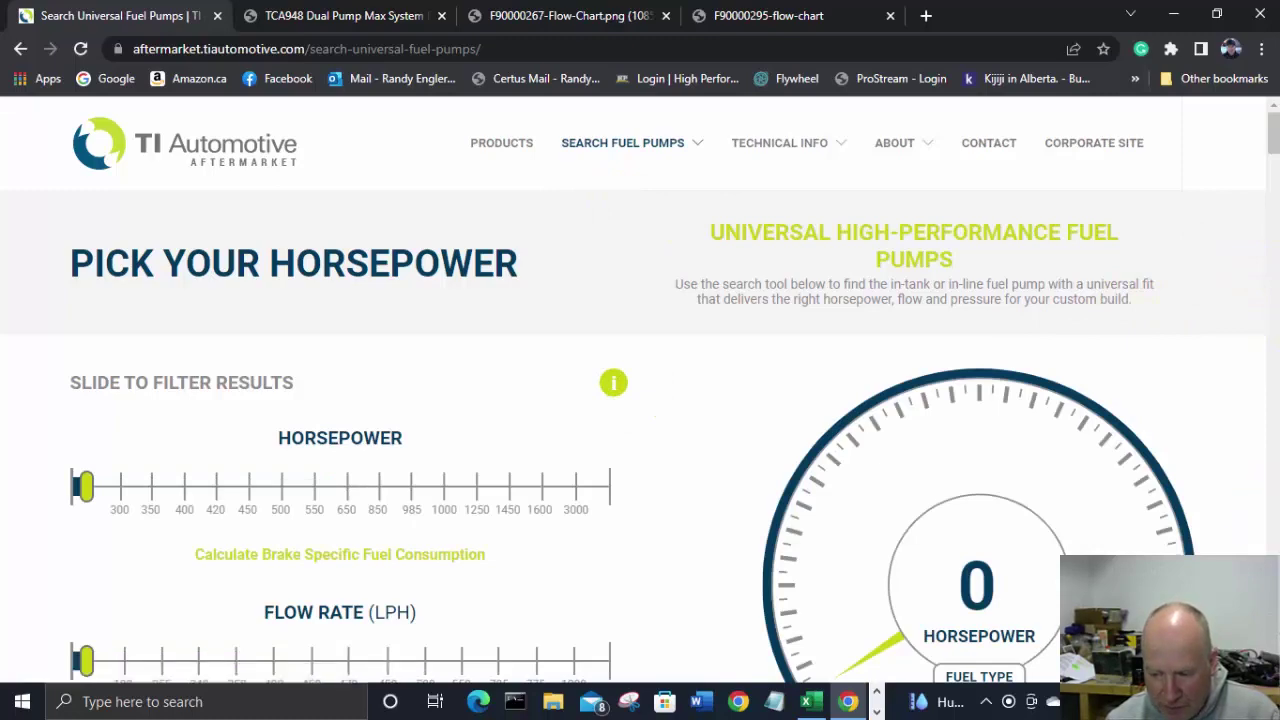
scroll(633, 390, "down", 7)
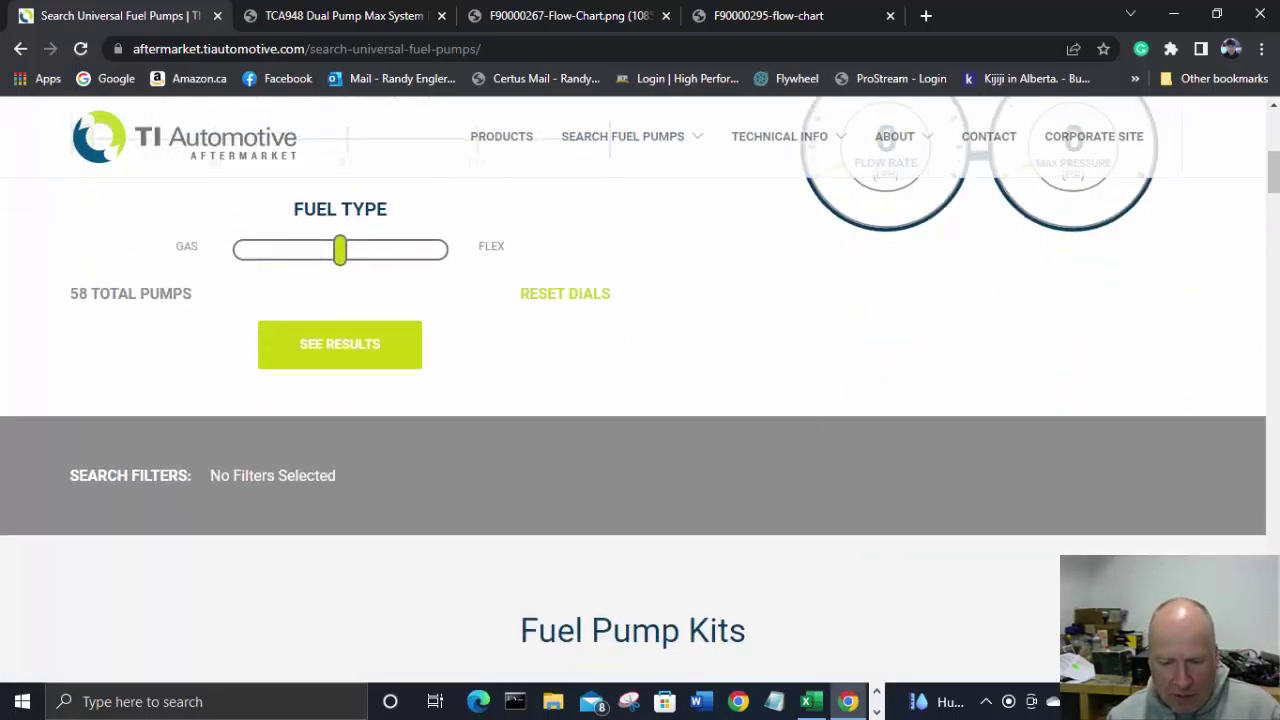
scroll(633, 390, "down", 8)
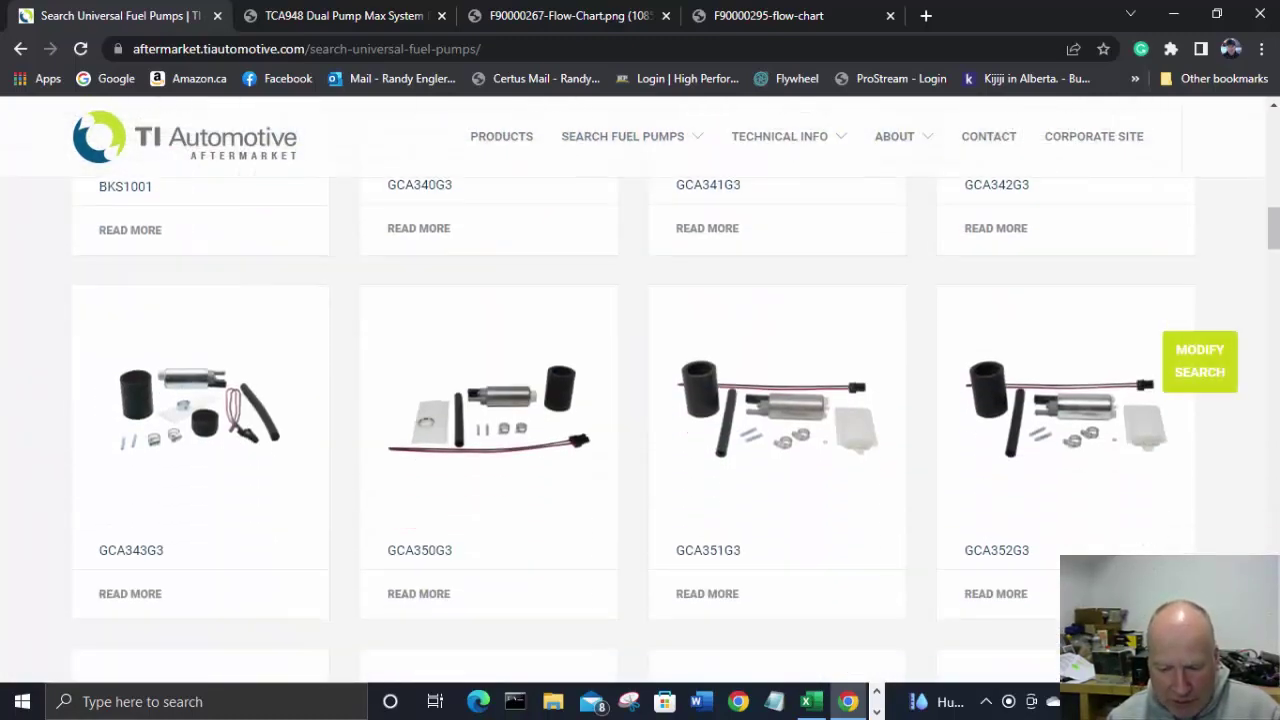
scroll(633, 390, "down", 10)
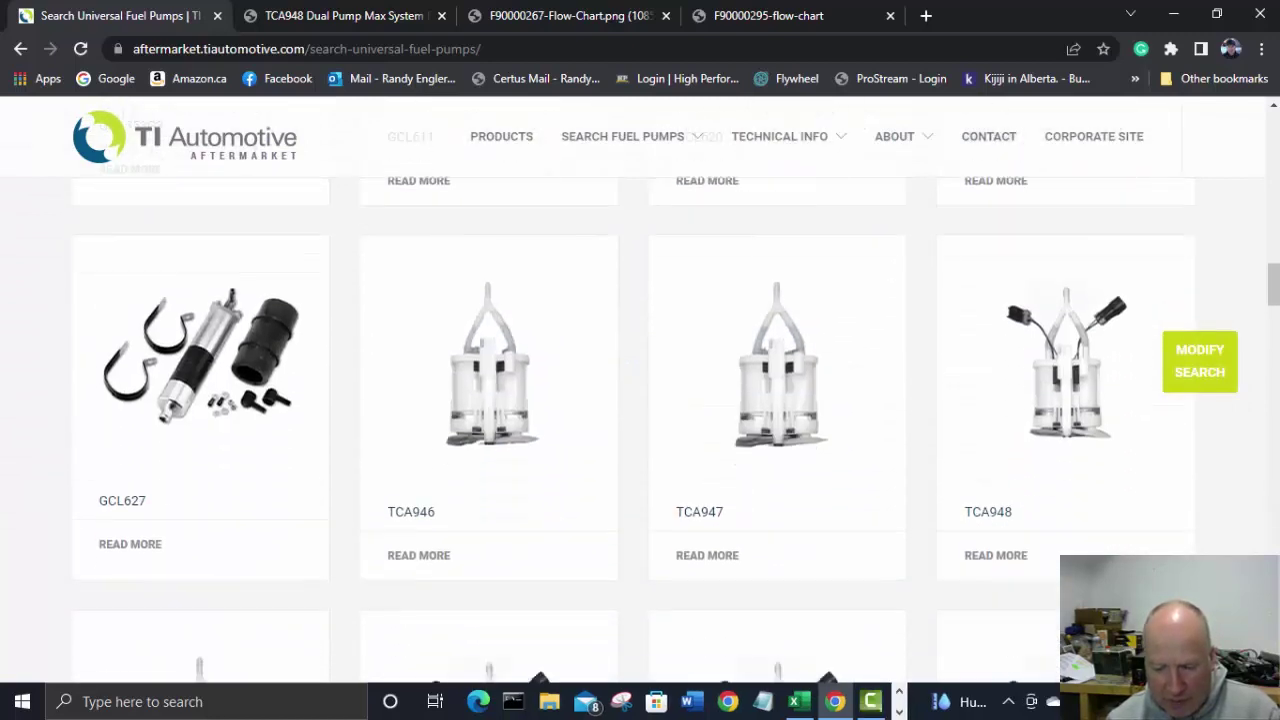
scroll(640, 390, "down", 1)
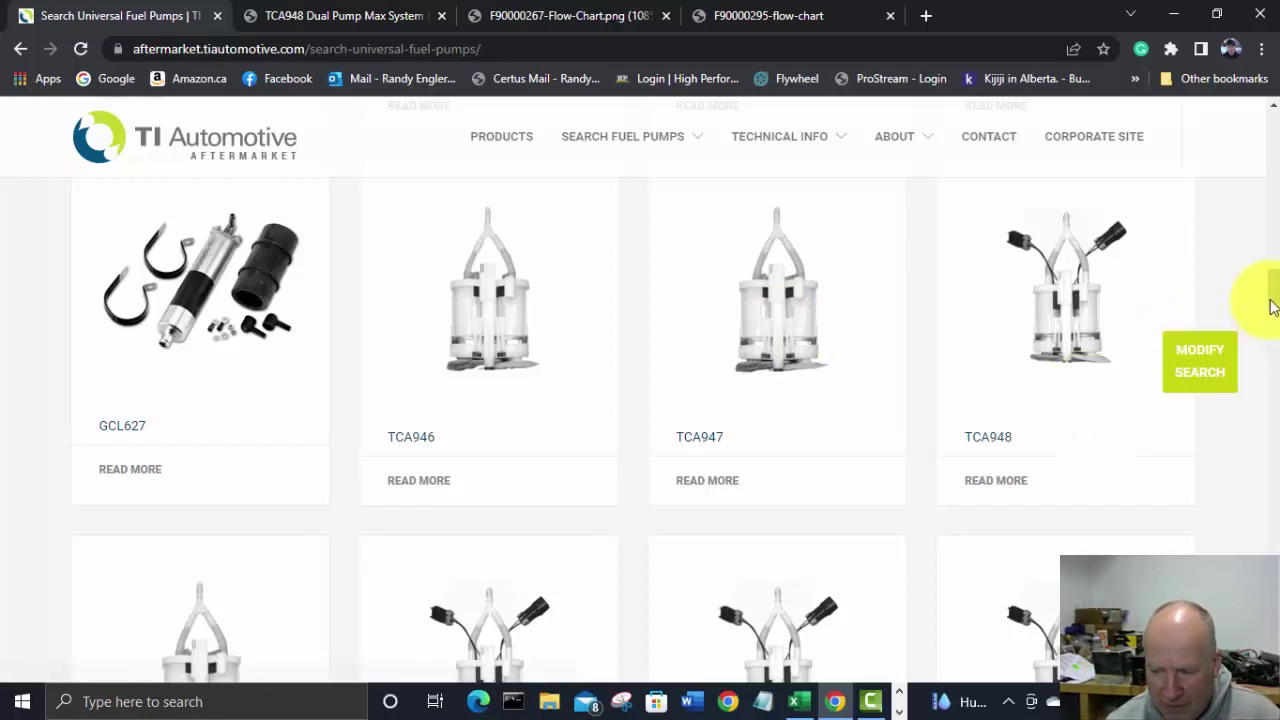
- Open the TCA957 pump kit page from the search results and examine its fuel type, horsepower, flow and maximum pressure specifications
mouse_move(1272, 298)
left_mouse_down()
mouse_move(1268, 350)
mouse_move(1274, 314)
left_mouse_up()
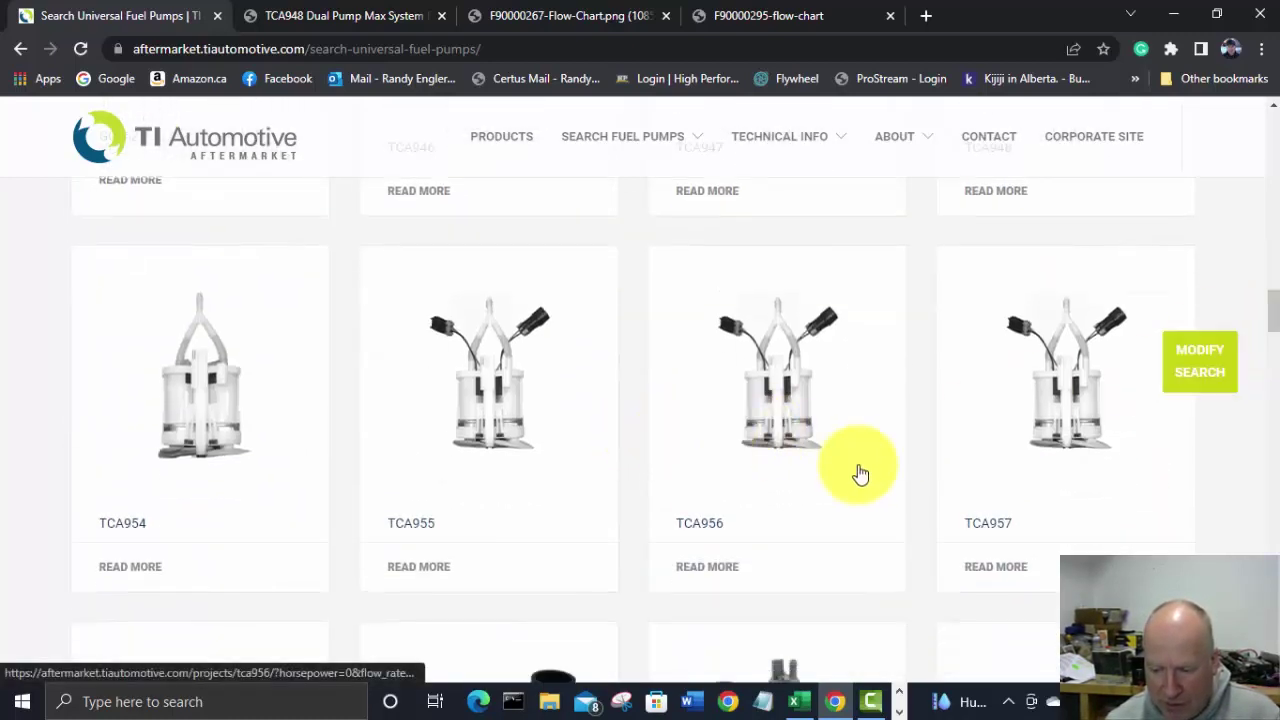
left_click(988, 568)
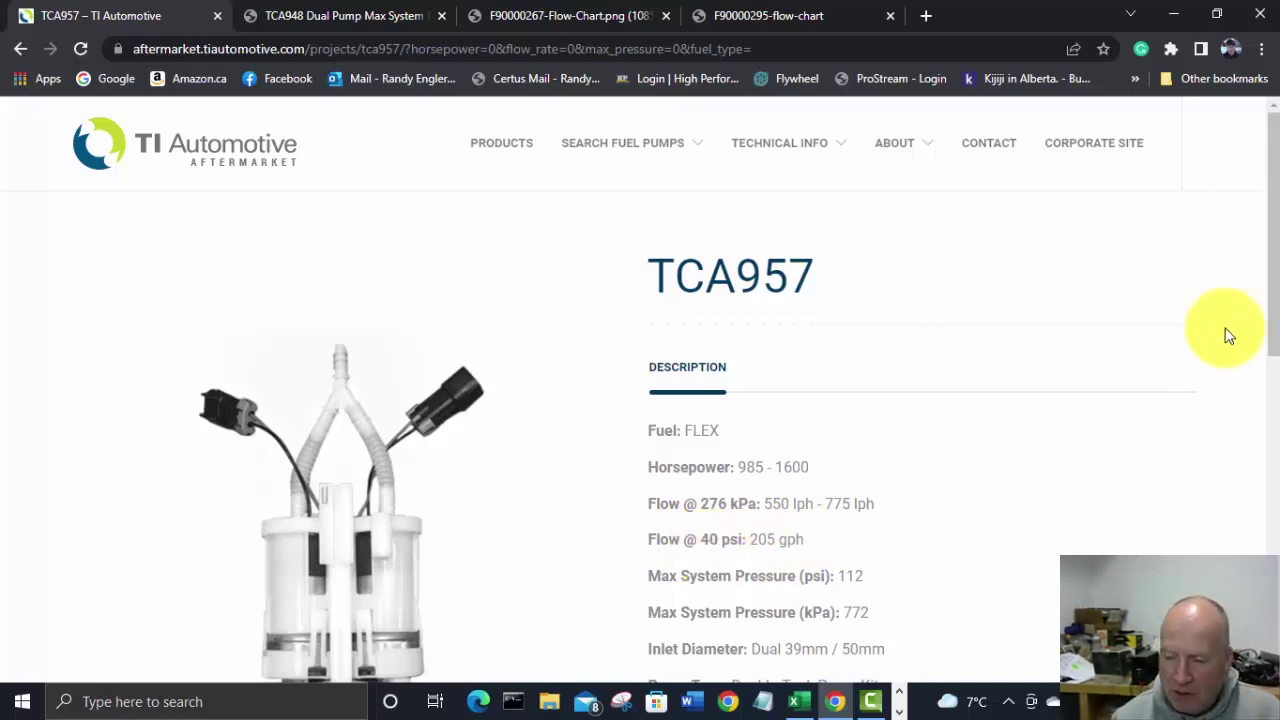
left_click_drag(1276, 252, 1257, 186)
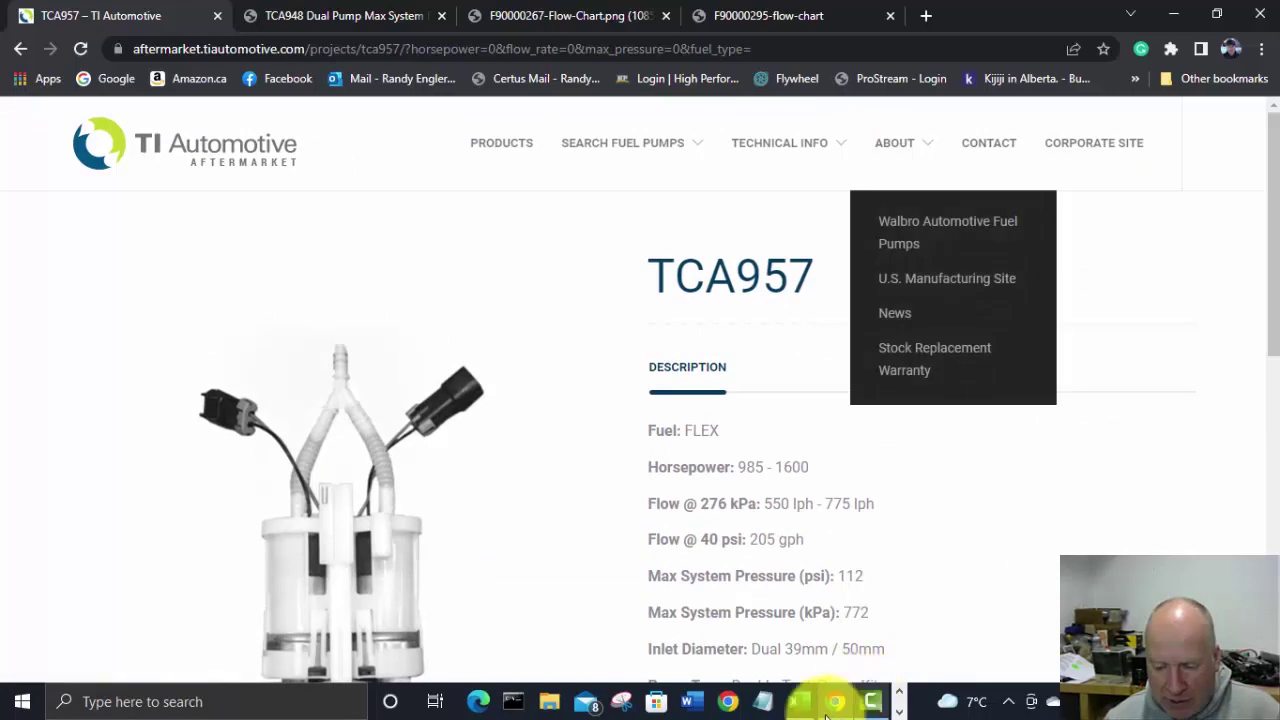
- Switch to the Excel fuel pump and injector calculator and set the fuel type to Gas
left_click(798, 700)
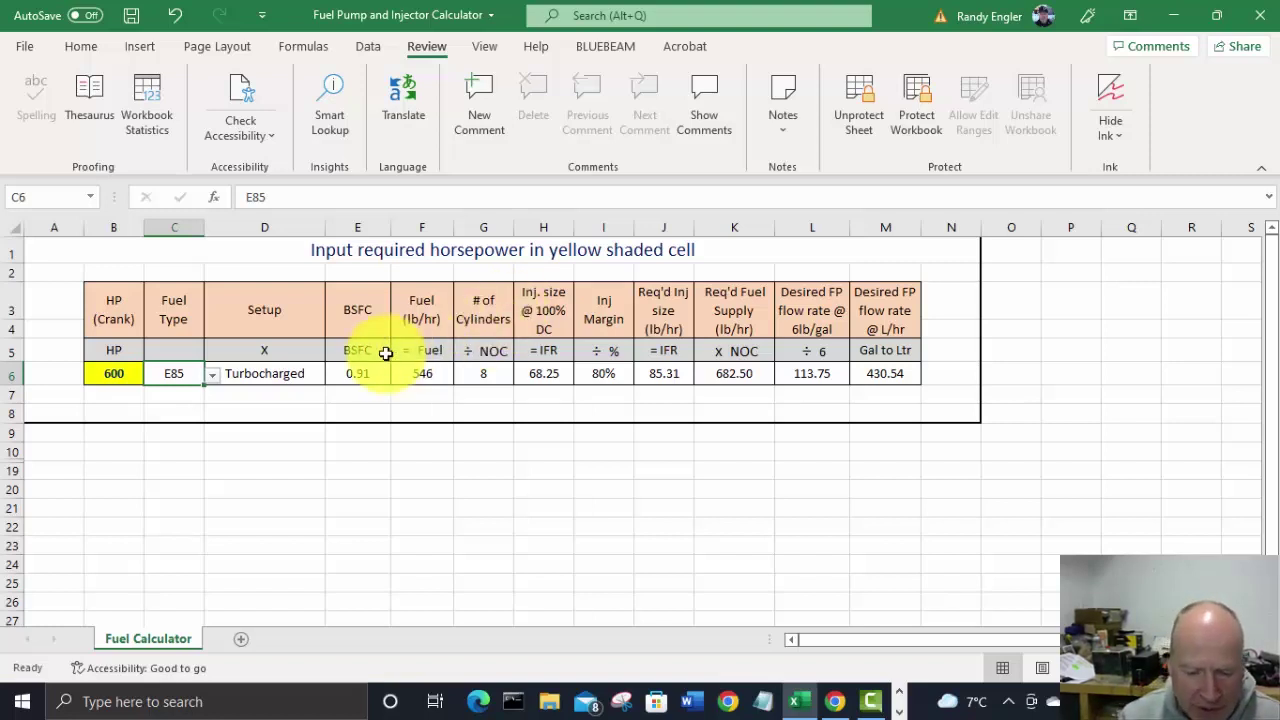
left_click(211, 377)
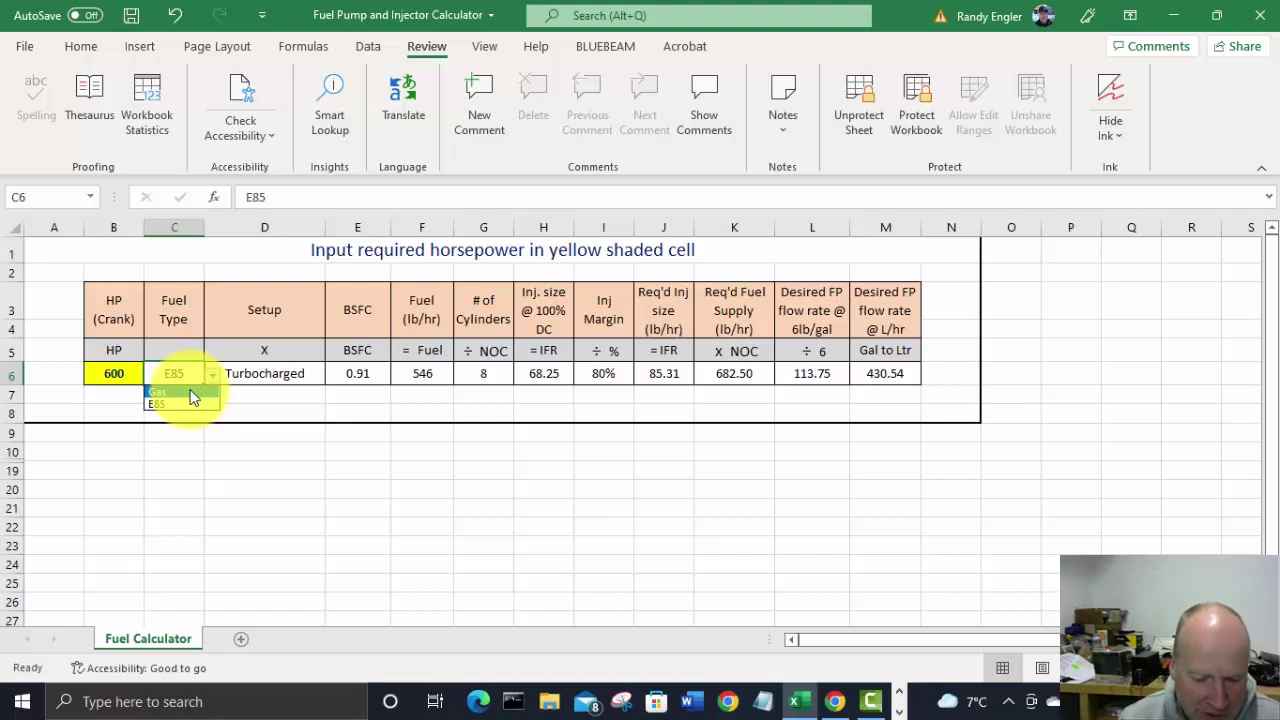
left_click(193, 395)
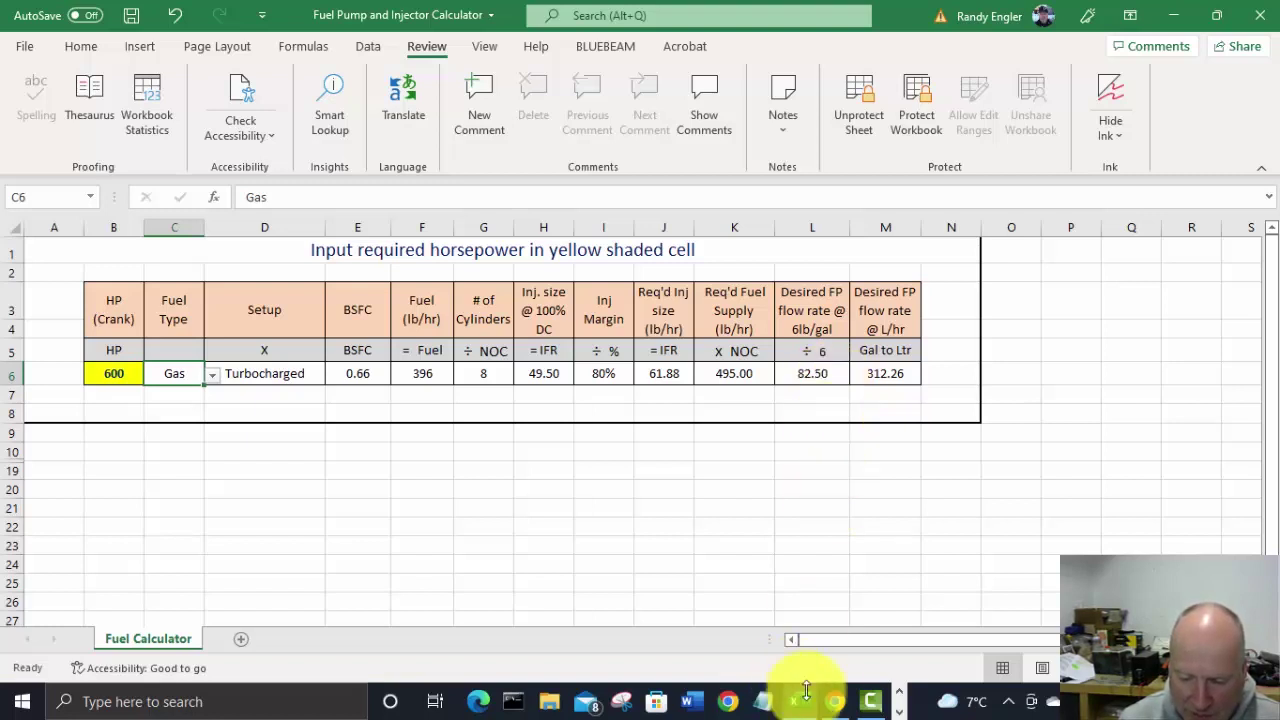
- Check the F90000267 and F90000295 flow charts in Chrome against the gasoline flow requirement, and return to the Excel calculator
left_click(835, 701)
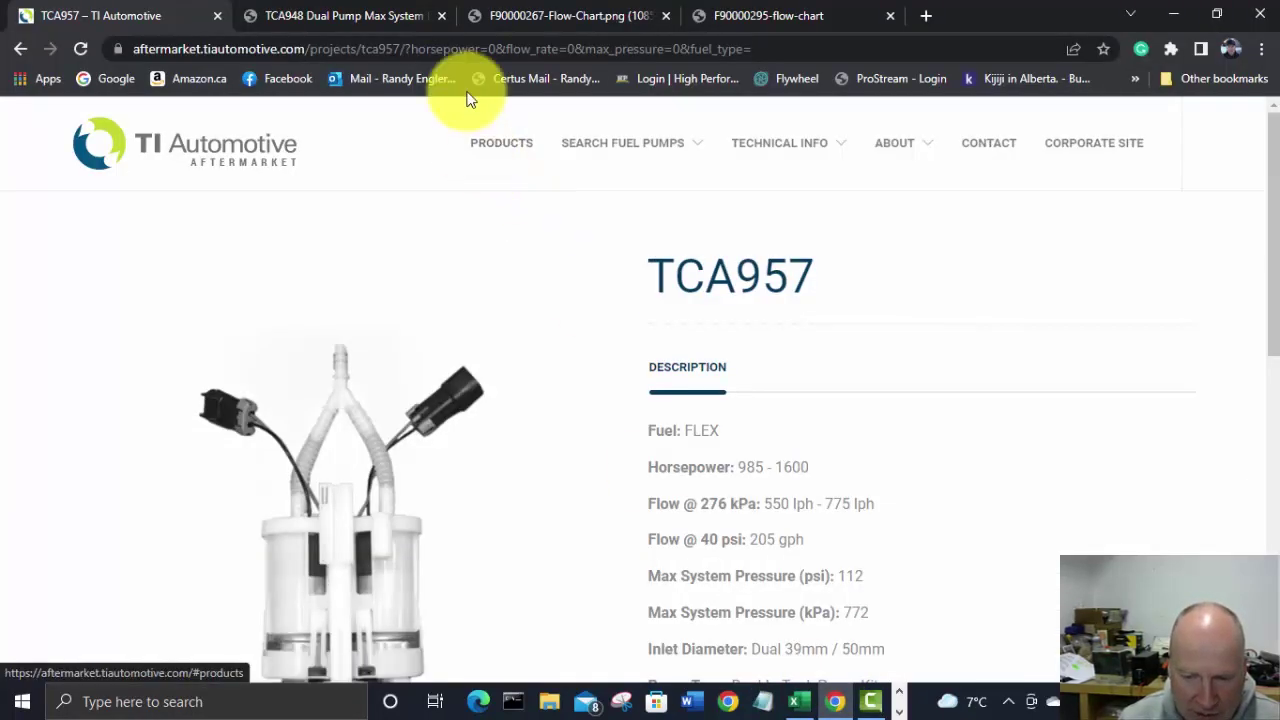
left_click(572, 24)
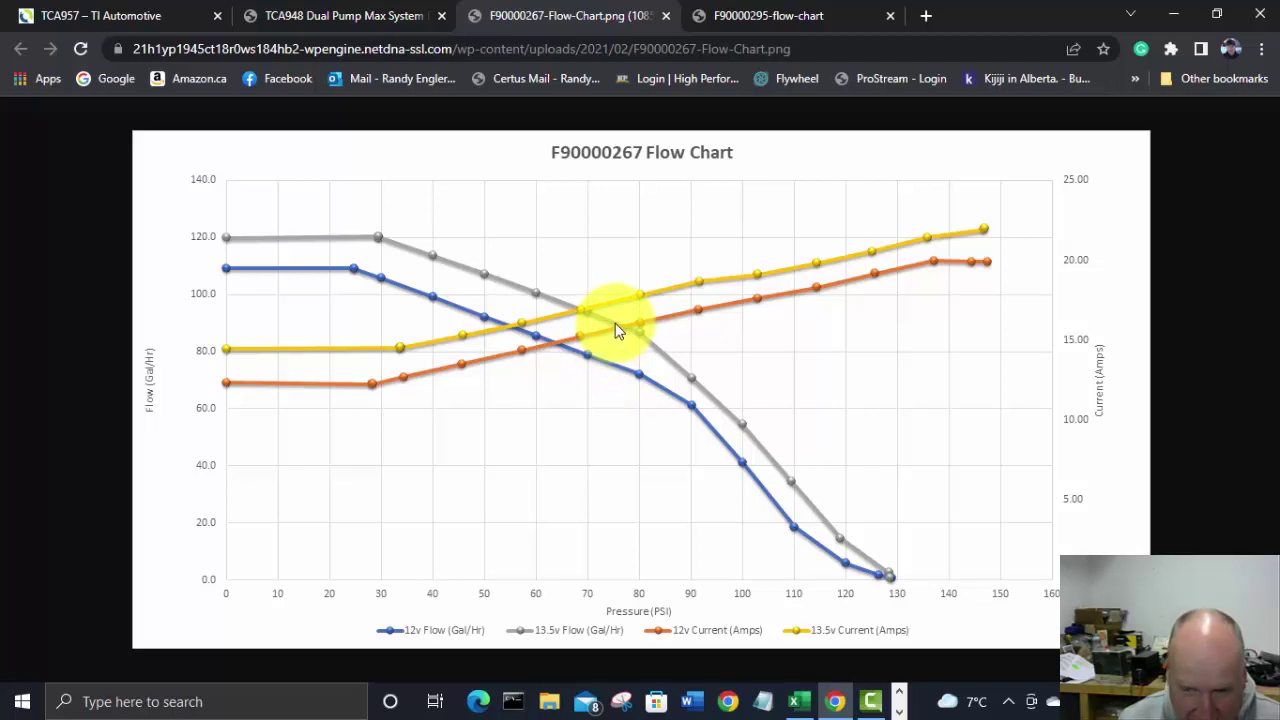
left_click(776, 16)
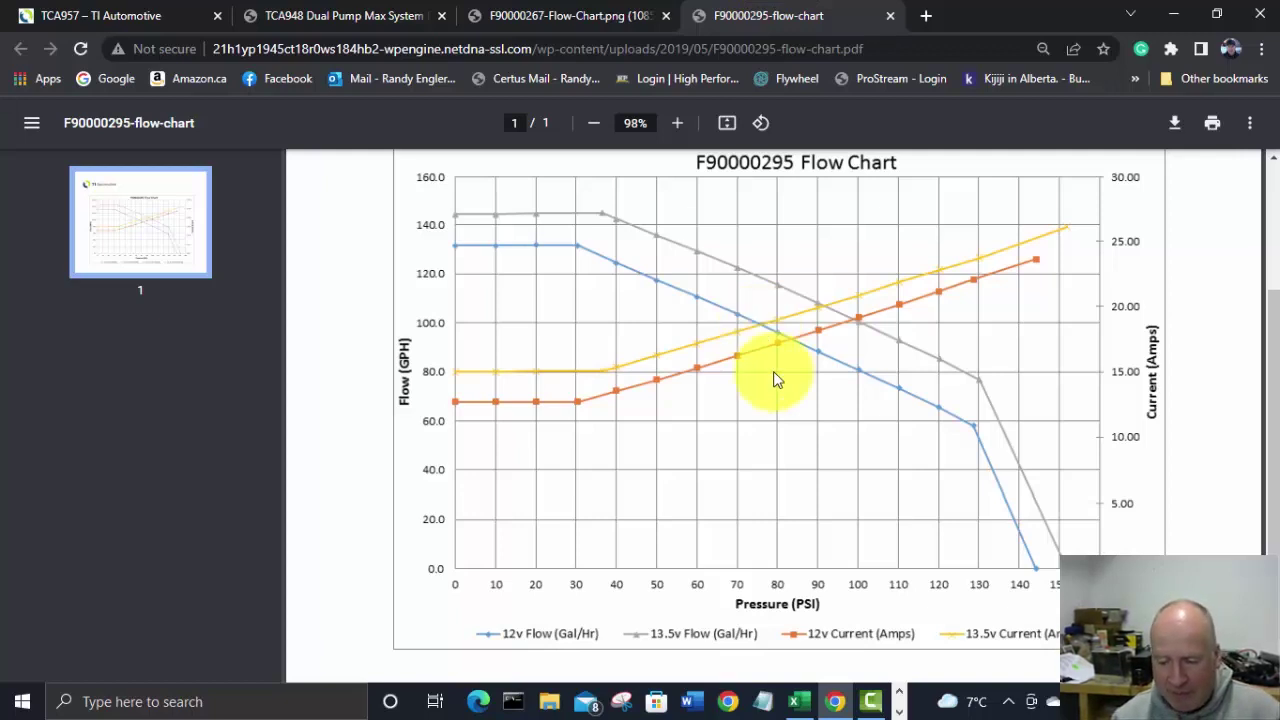
left_click(800, 704)
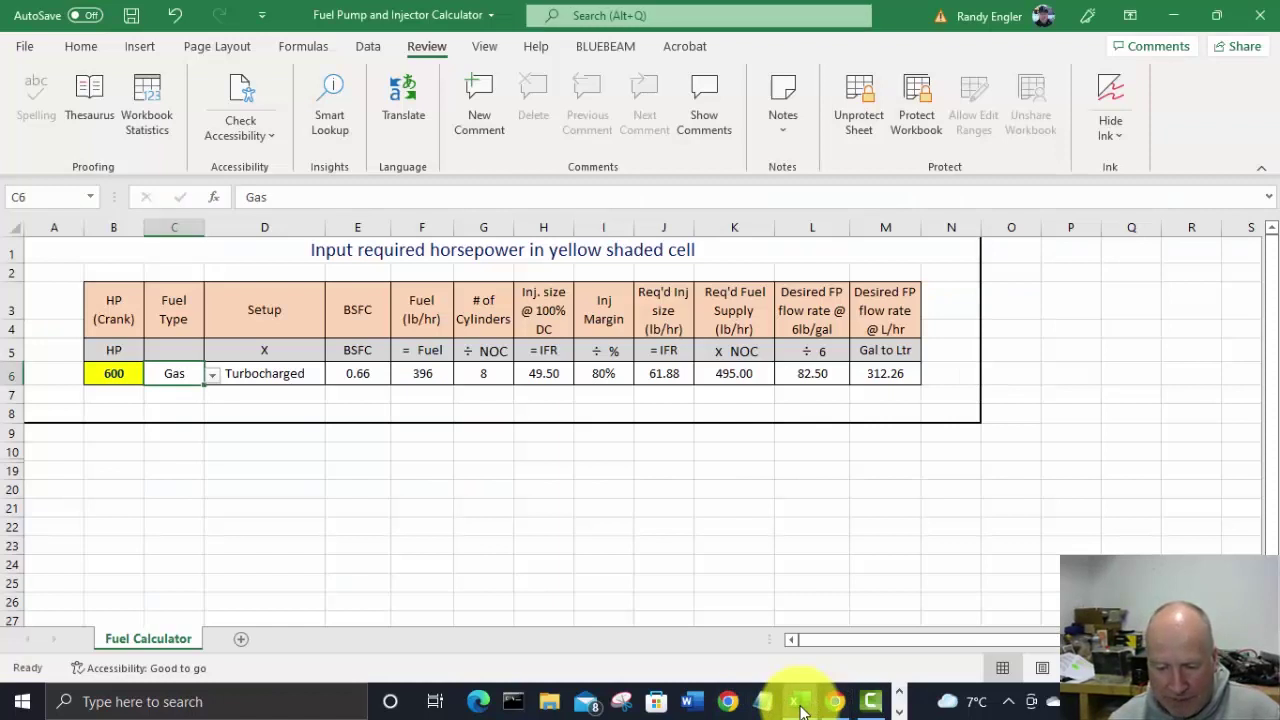